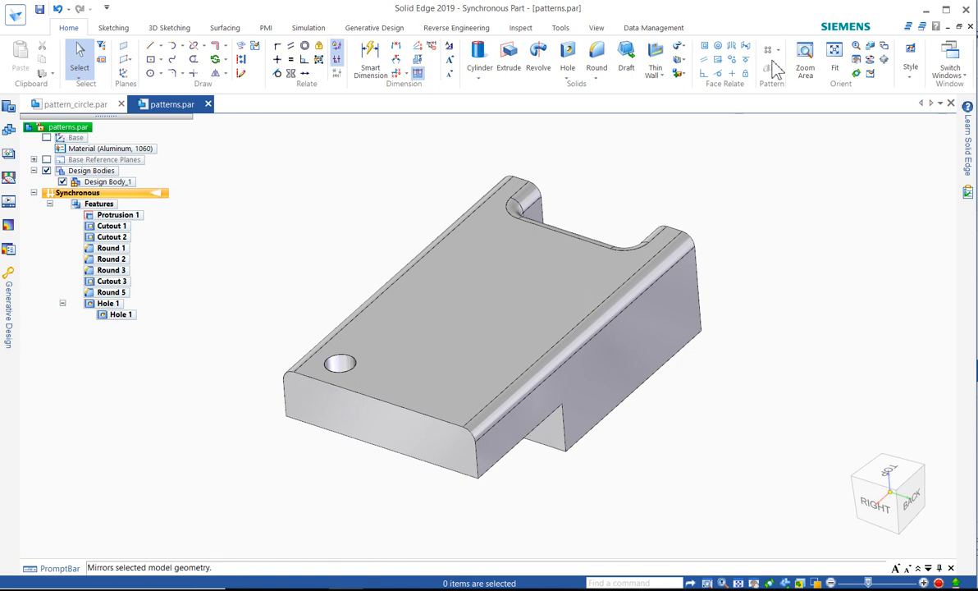
- Lay out a rectangular pattern of Hole 1 on the part's large top face, 3 by 4 and spanning about 60 by 111 mm
{"action": "left_click", "coordinate": [778, 51]}
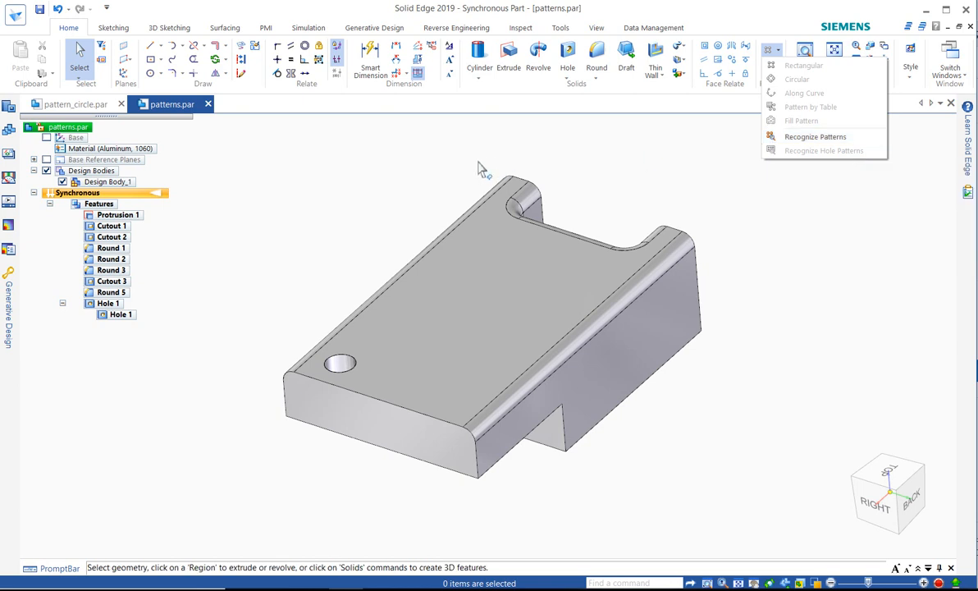
{"action": "left_click", "coordinate": [108, 318]}
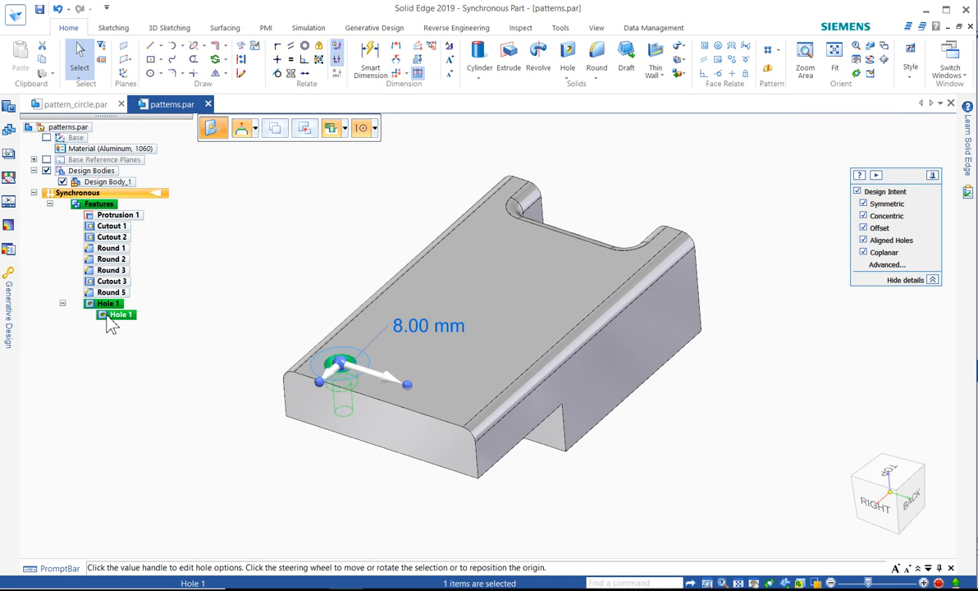
{"action": "left_click", "coordinate": [774, 51]}
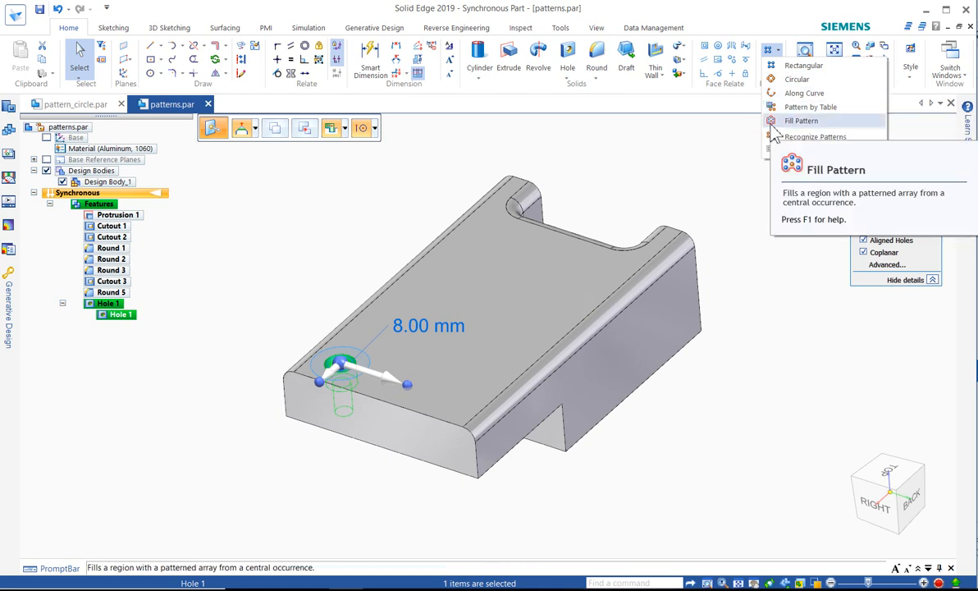
{"action": "left_click", "coordinate": [787, 66]}
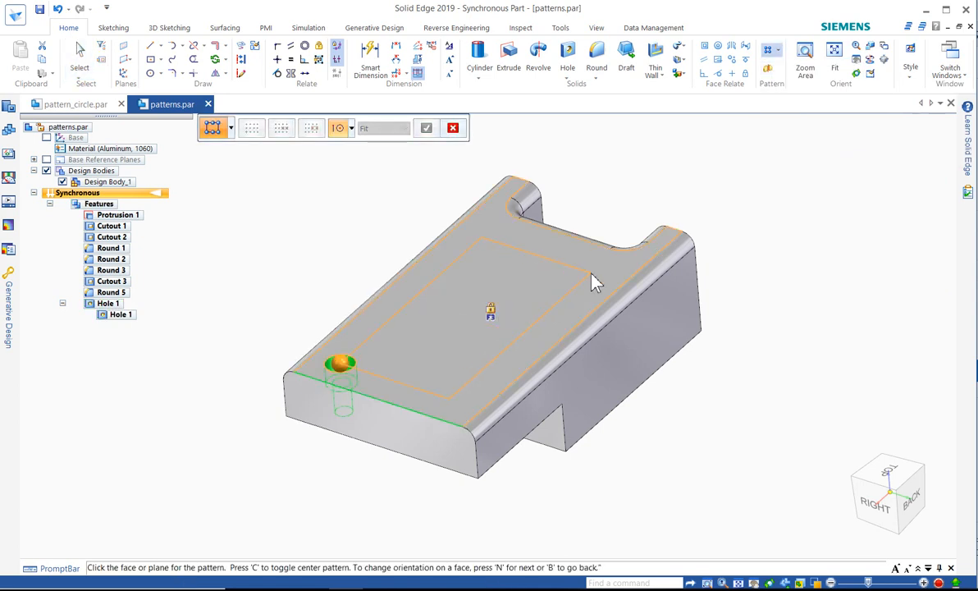
{"action": "middle_click_drag", "start_coordinate": [594, 282], "coordinate": [541, 334]}
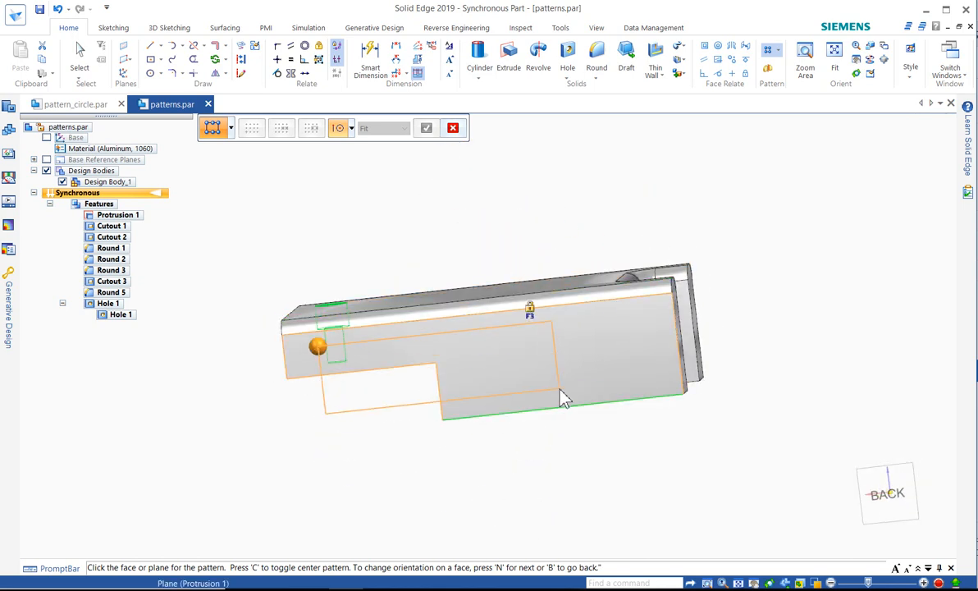
{"action": "middle_click_drag", "start_coordinate": [632, 393], "coordinate": [582, 356]}
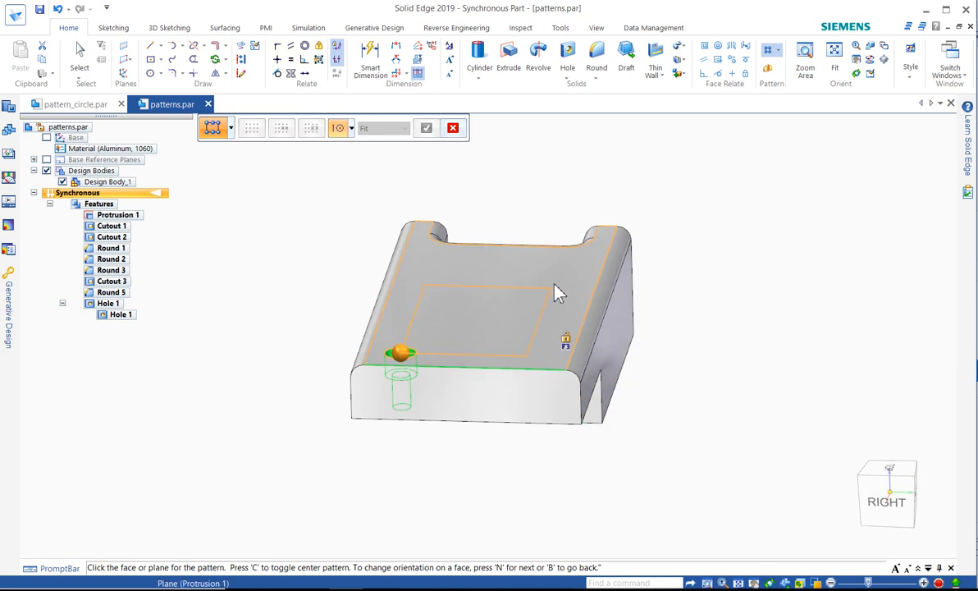
{"action": "middle_click_drag", "start_coordinate": [561, 264], "coordinate": [548, 304]}
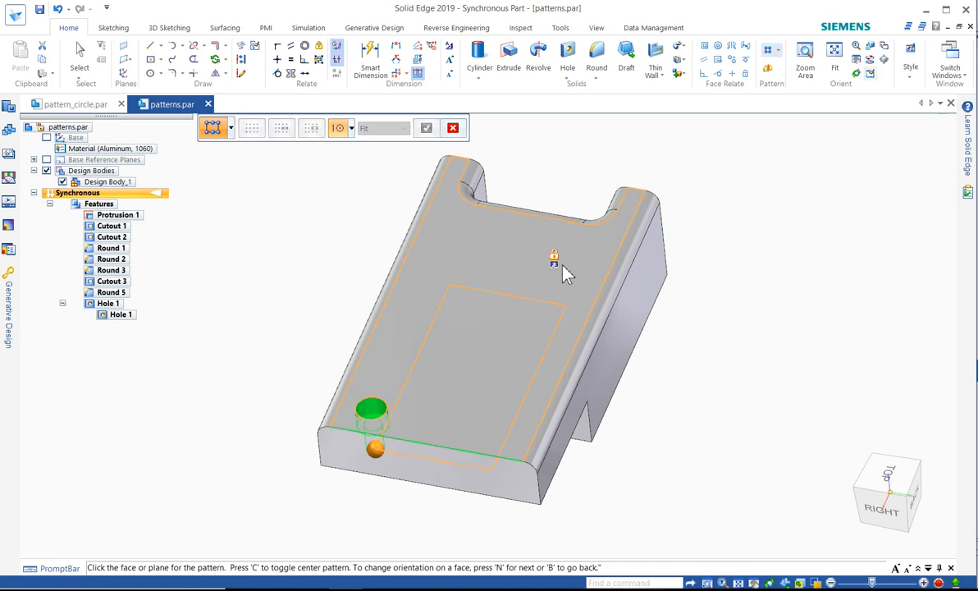
{"action": "left_click", "coordinate": [557, 260]}
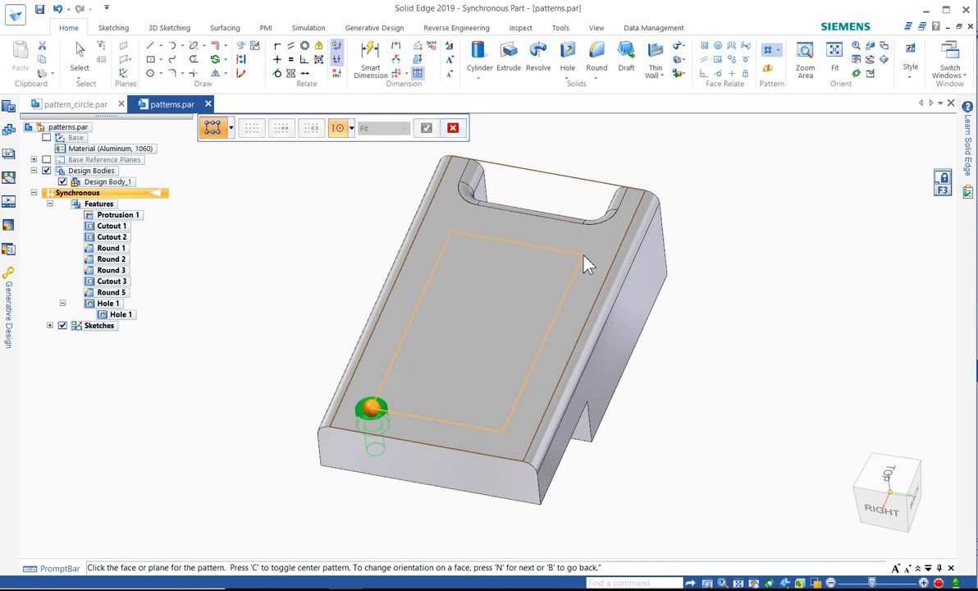
{"action": "left_click", "coordinate": [584, 257]}
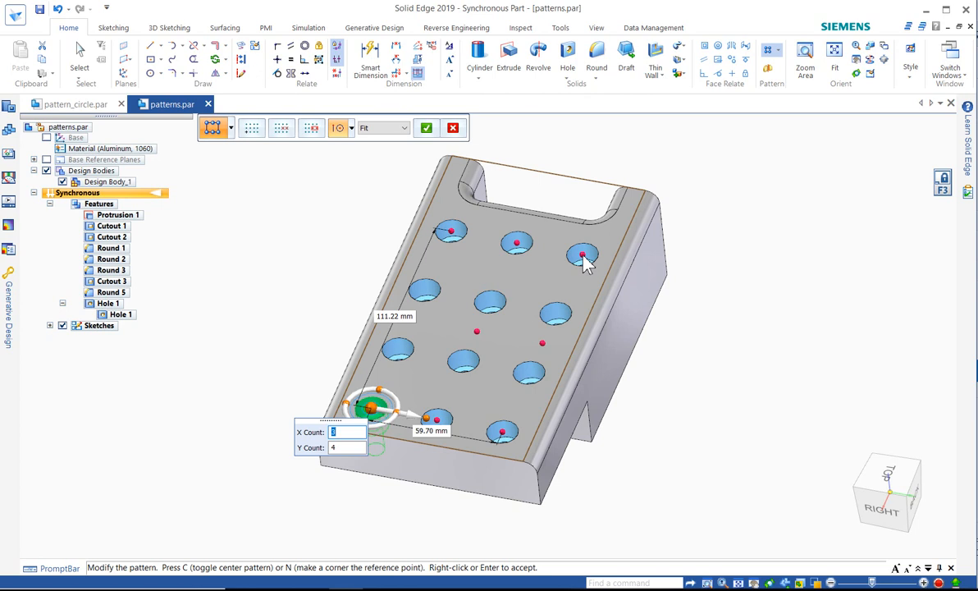
- Try the Fixed spacing option for the hole pattern and return it to Fit
{"action": "left_click", "coordinate": [405, 129]}
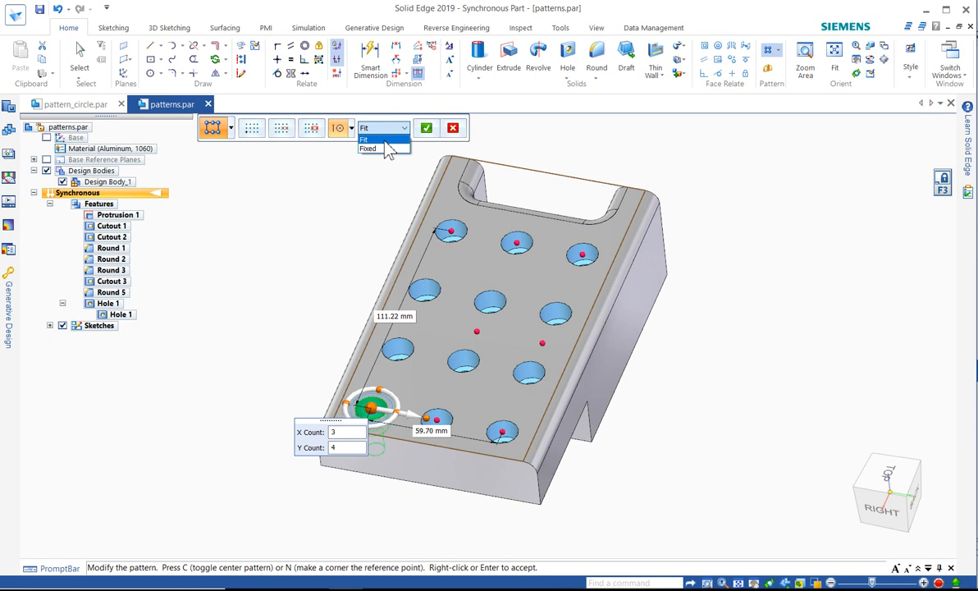
{"action": "left_click", "coordinate": [382, 149]}
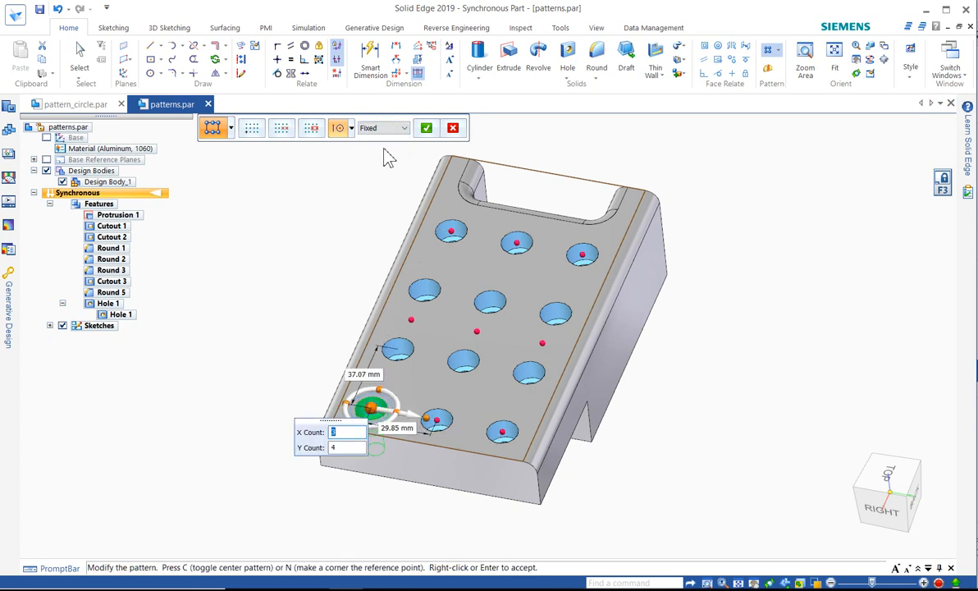
{"action": "left_click", "coordinate": [393, 132]}
{"action": "left_click", "coordinate": [393, 137]}
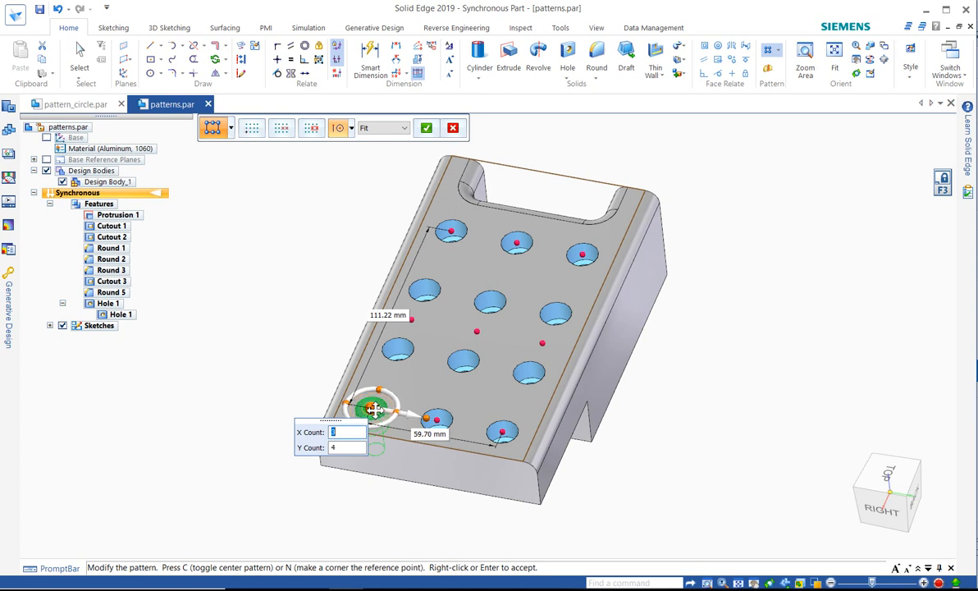
- Try the adjacent hole in the front row as the pattern's reference occurrence and restore the original corner reference
{"action": "left_click", "coordinate": [256, 138]}
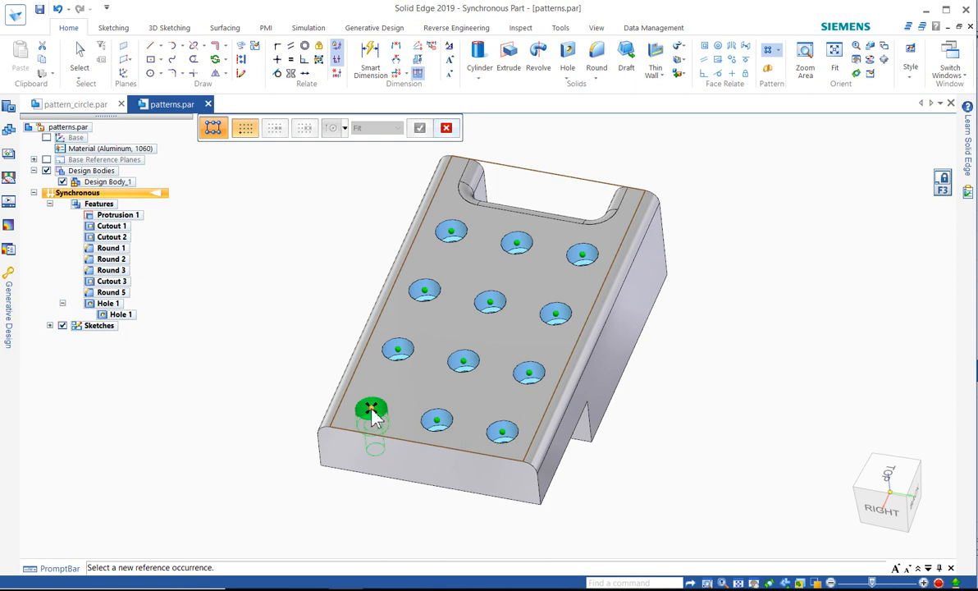
{"action": "left_click", "coordinate": [443, 426]}
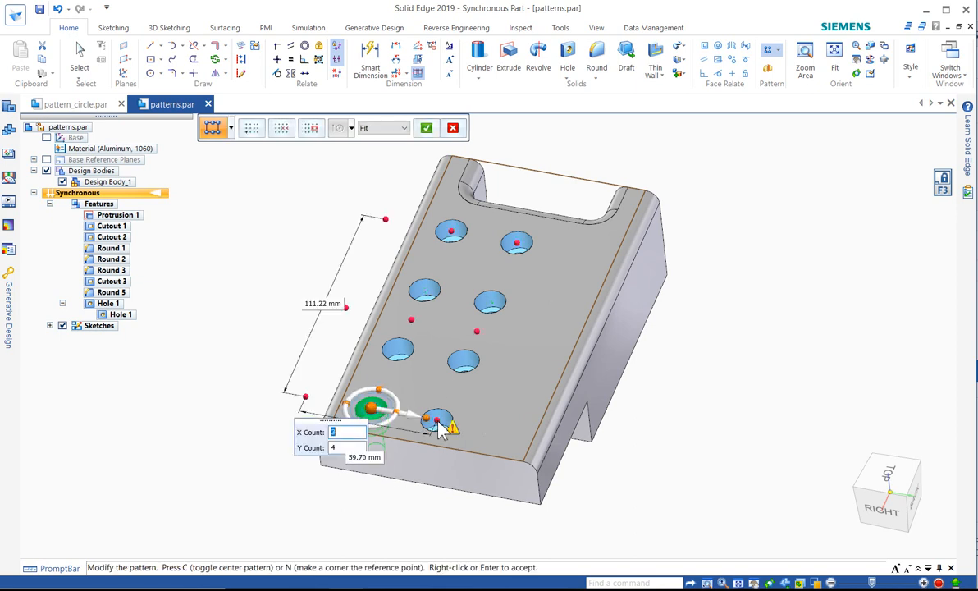
{"action": "left_click", "coordinate": [251, 127]}
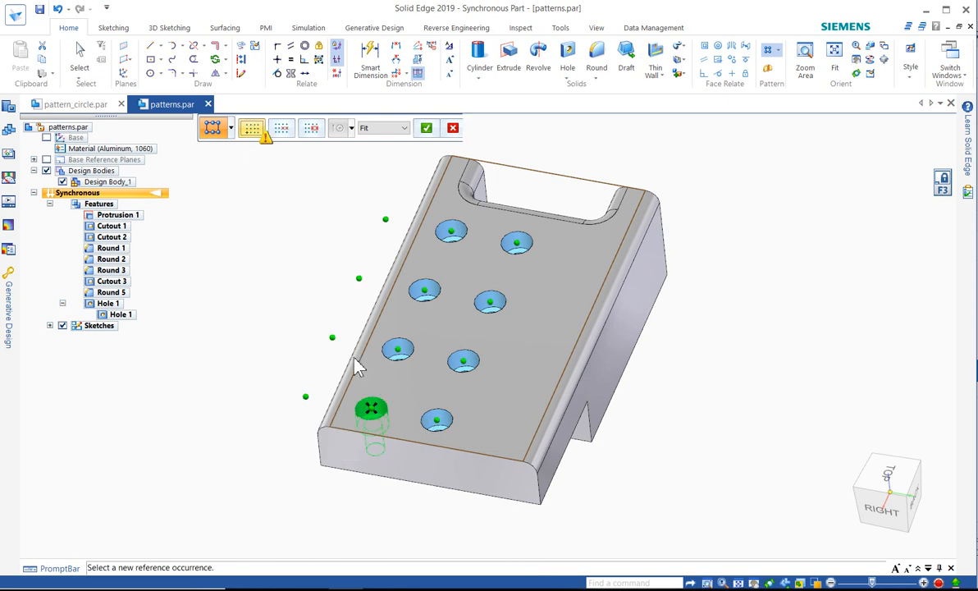
{"action": "left_click", "coordinate": [306, 397]}
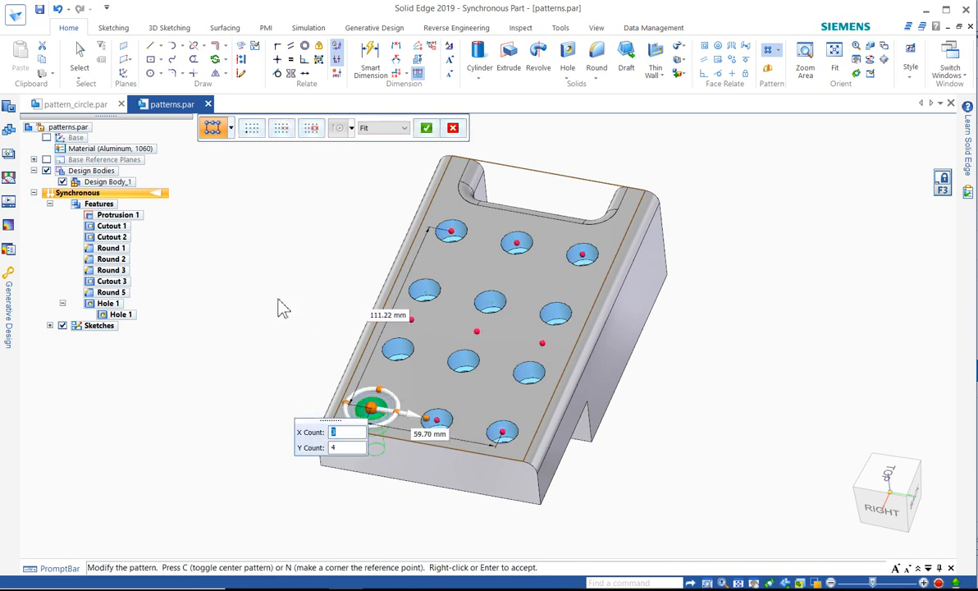
- Suppress the two interior occurrences in the middle column of the hole pattern
{"action": "left_click", "coordinate": [281, 129]}
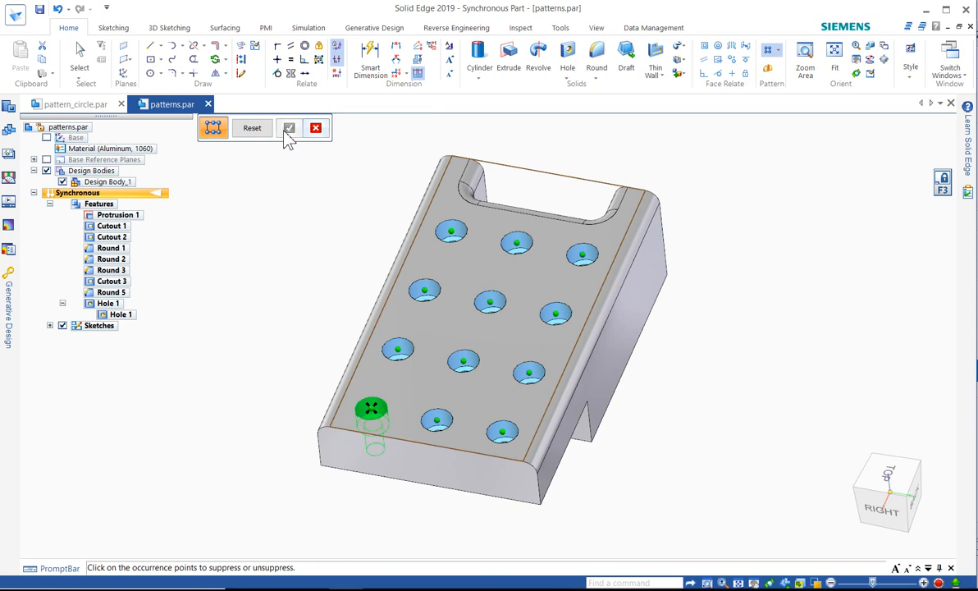
{"action": "left_click", "coordinate": [463, 365]}
{"action": "left_click", "coordinate": [489, 303]}
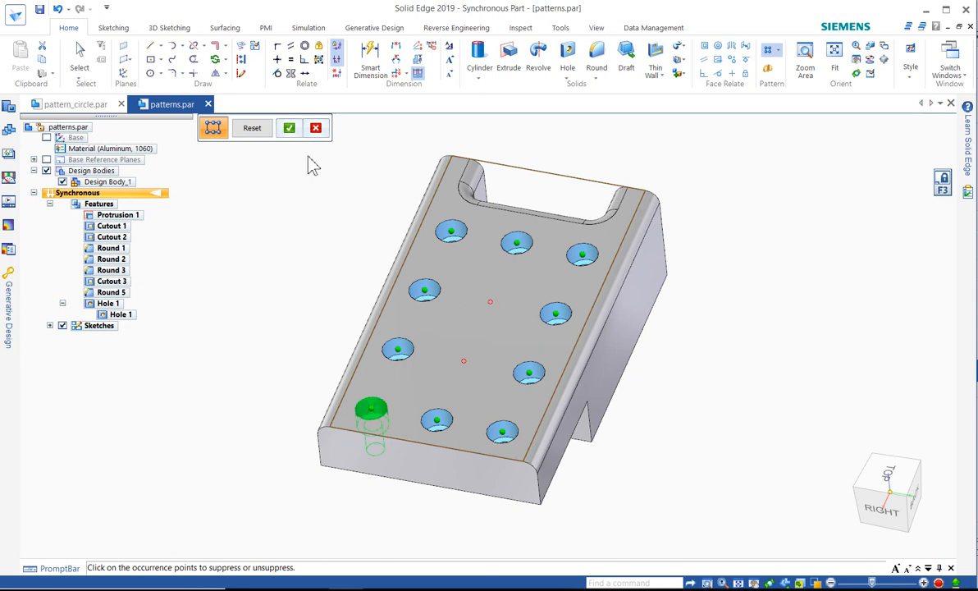
{"action": "left_click", "coordinate": [289, 127]}
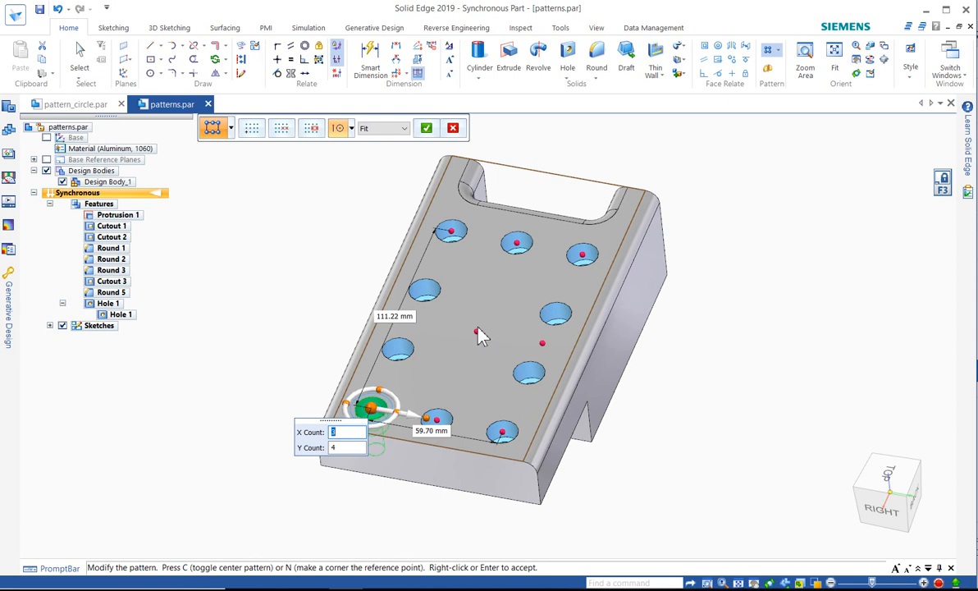
- Set the hole pattern's overall spans to 60 mm in X and 120 mm in Y and accept the pattern
{"action": "mouse_move", "coordinate": [572, 251]}
{"action": "left_mouse_down"}
{"action": "mouse_move", "coordinate": [562, 247]}
{"action": "mouse_move", "coordinate": [580, 255]}
{"action": "mouse_move", "coordinate": [580, 222]}
{"action": "mouse_move", "coordinate": [575, 259]}
{"action": "left_mouse_up"}
{"action": "key", "text": "Tab"}
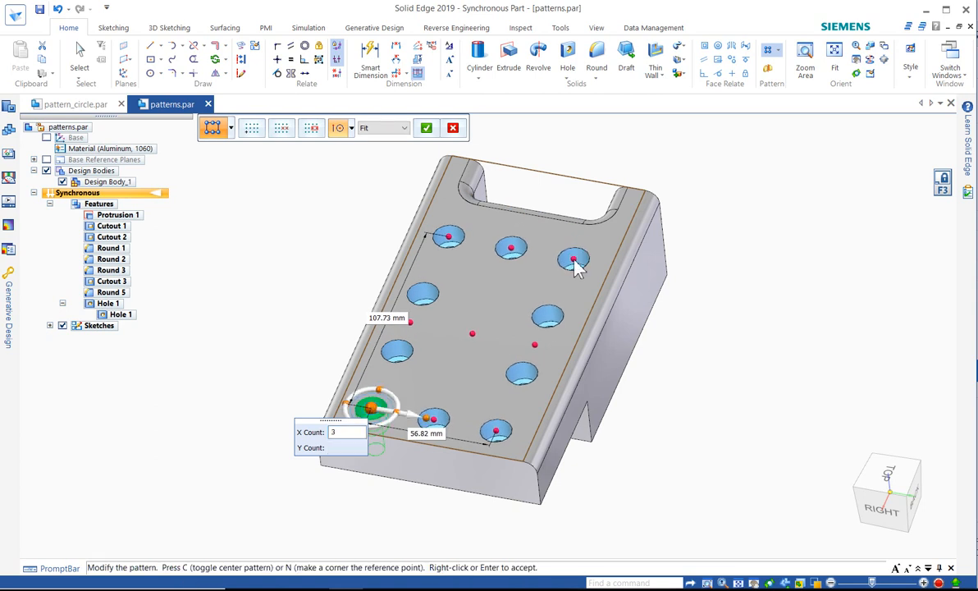
{"action": "key", "text": "Tab"}
{"action": "type", "text": "60"}
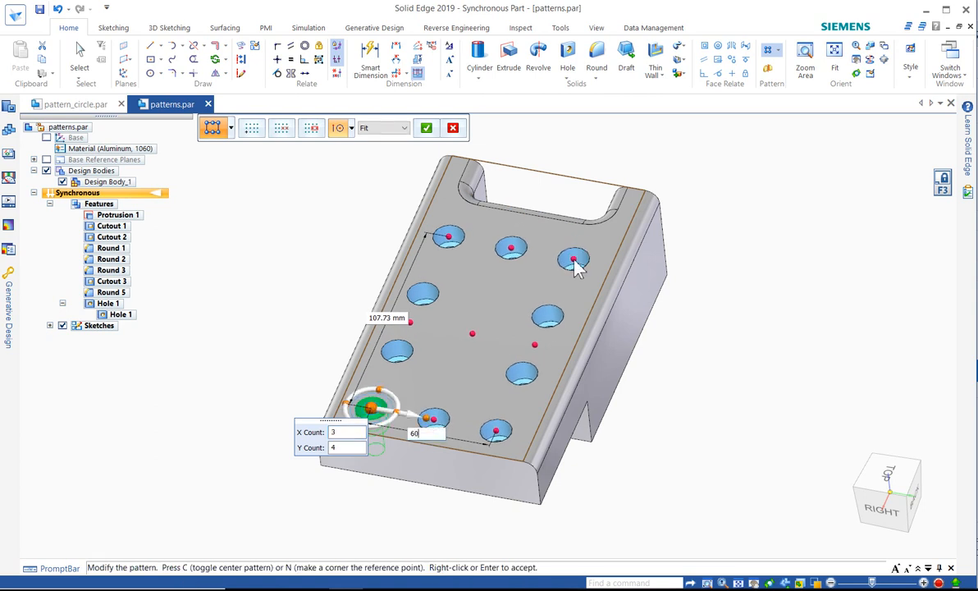
{"action": "key", "text": "Tab"}
{"action": "type", "text": "1"}
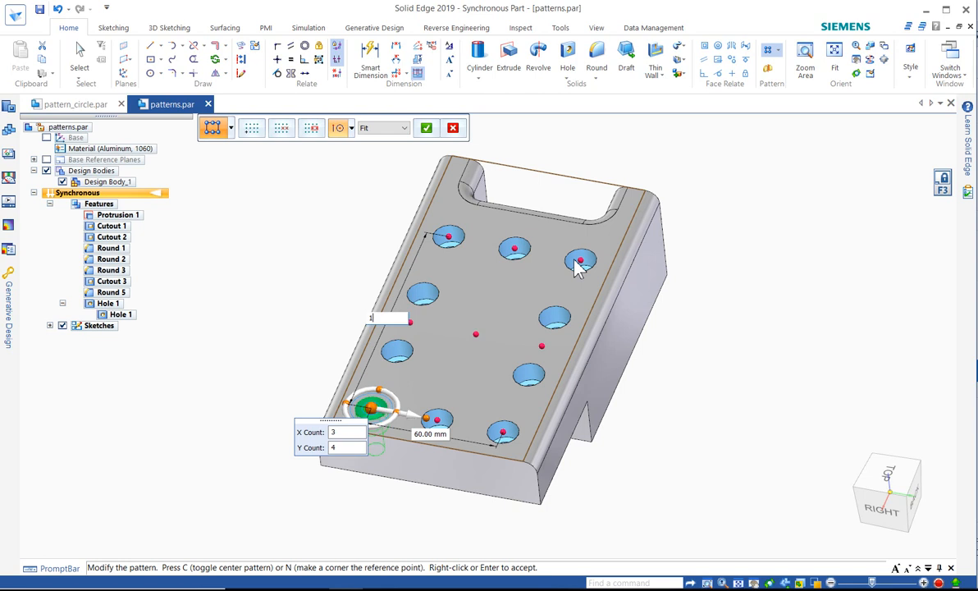
{"action": "type", "text": "20"}
{"action": "key", "text": "Tab"}
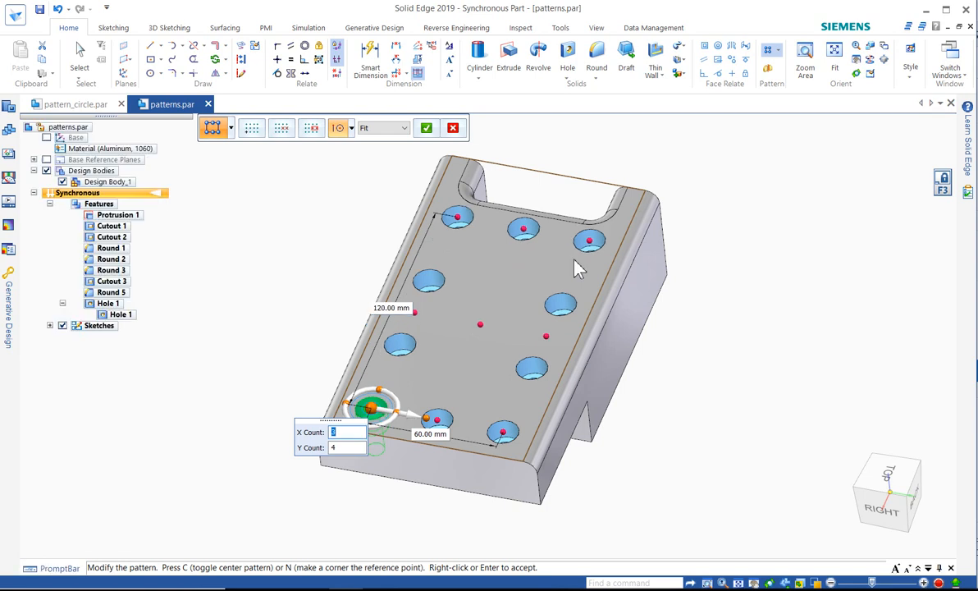
{"action": "left_click", "coordinate": [429, 129]}
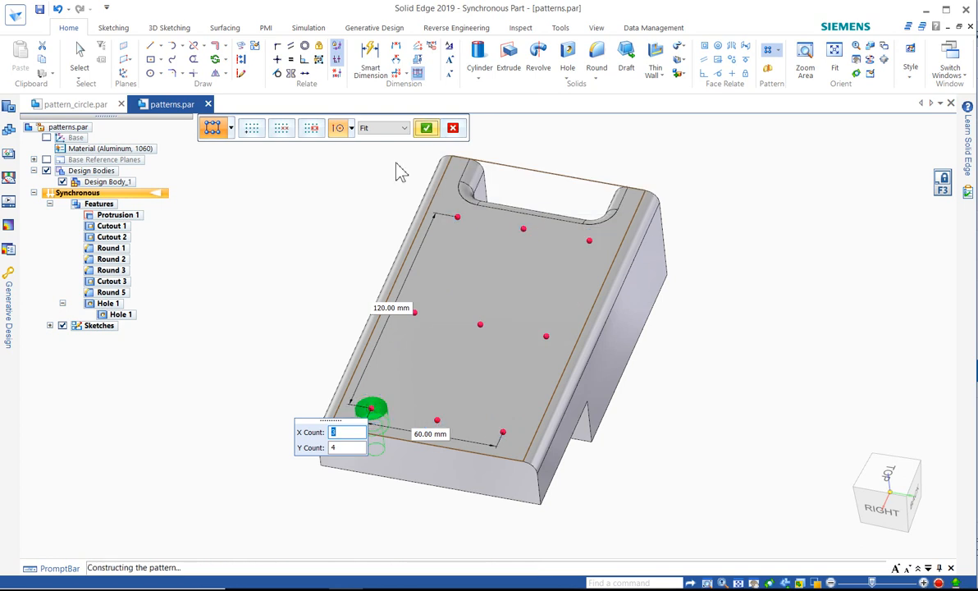
{"action": "left_click", "coordinate": [348, 217]}
{"action": "mouse_move", "coordinate": [343, 205]}
{"action": "middle_mouse_down"}
{"action": "mouse_move", "coordinate": [327, 221]}
{"action": "mouse_move", "coordinate": [338, 217]}
{"action": "middle_mouse_up"}
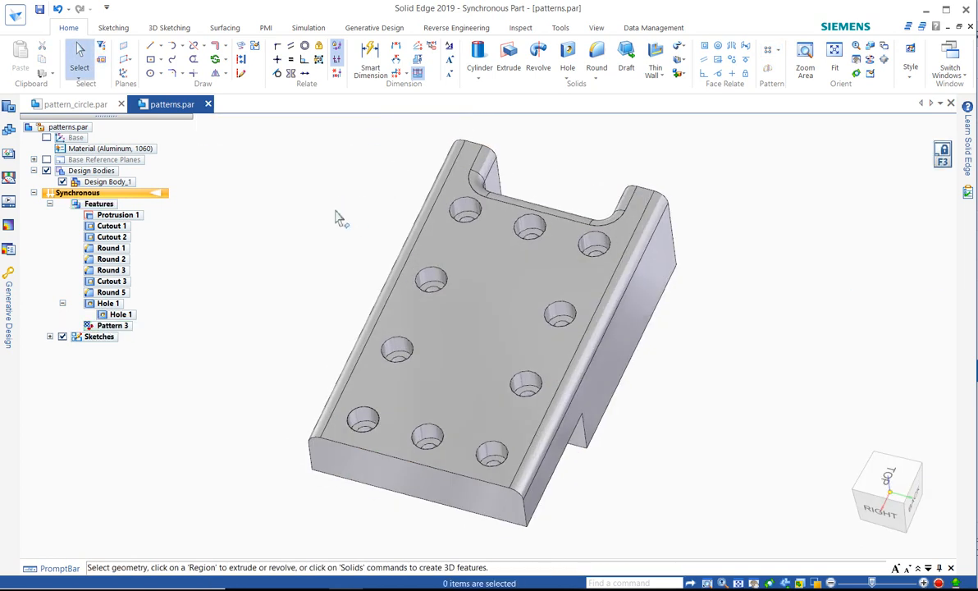
- Reopen the finished hole pattern's definition to view its editing options and close it without changes
{"action": "right_click", "coordinate": [531, 389]}
{"action": "left_click", "coordinate": [614, 396]}
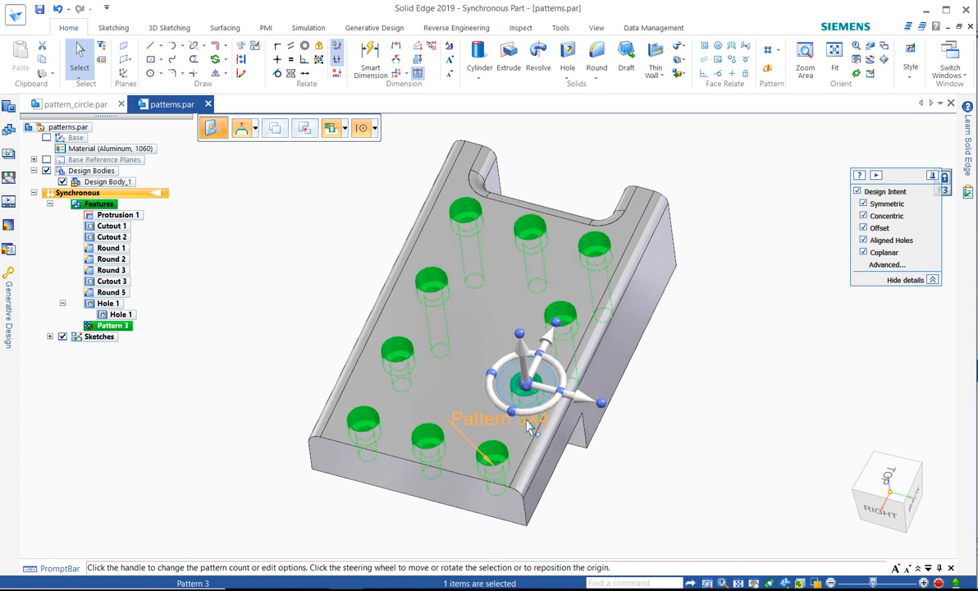
{"action": "left_click", "coordinate": [529, 425]}
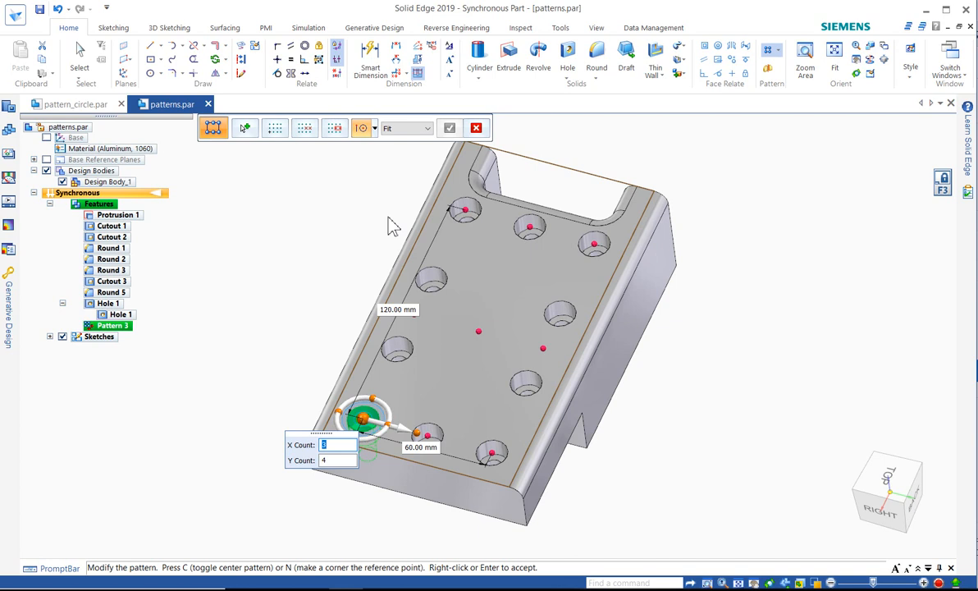
{"action": "key", "text": "Return"}
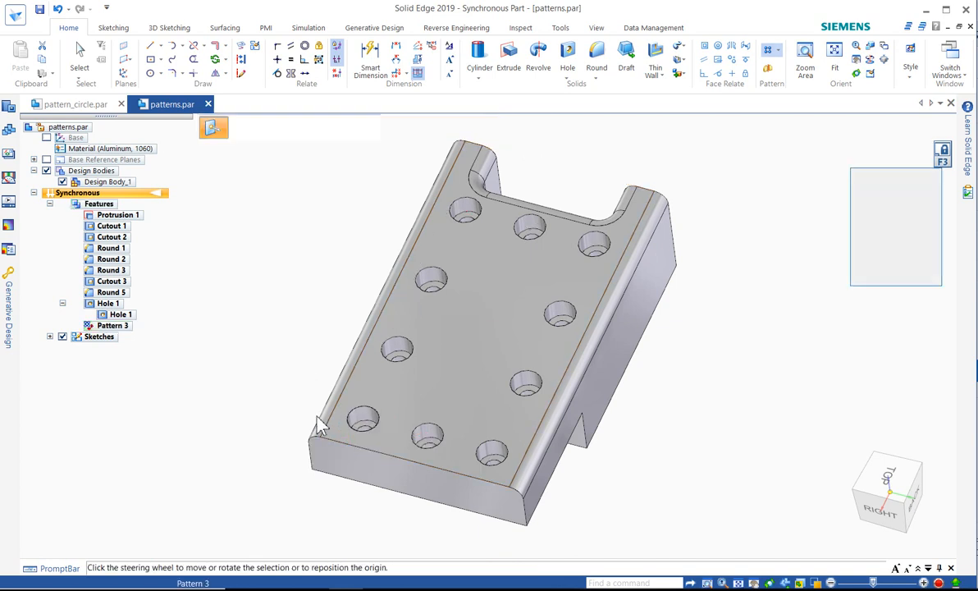
- Round the upper edge of the original corner hole
{"action": "scroll", "coordinate": [323, 484], "scroll_direction": "up", "scroll_amount": 5}
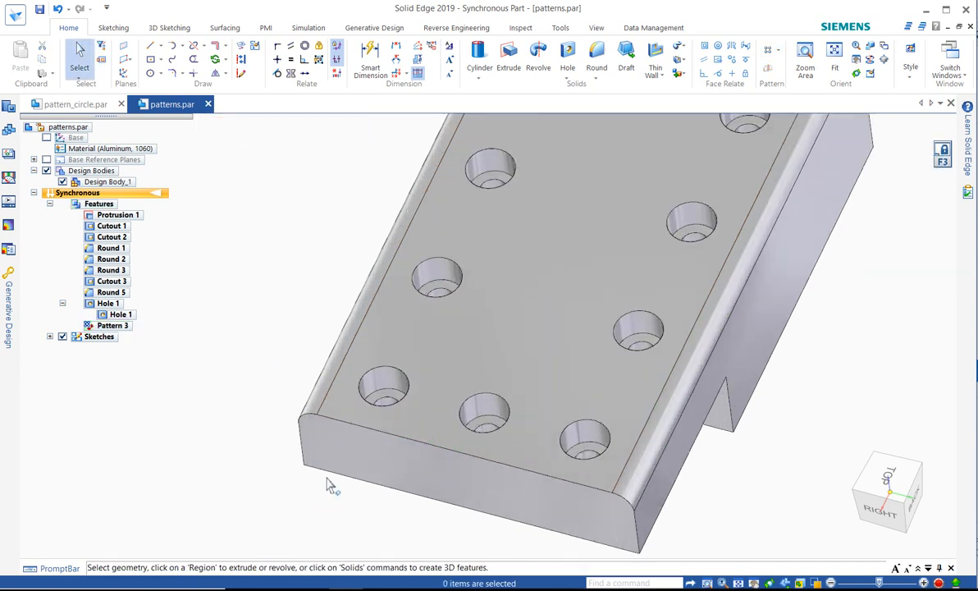
{"action": "left_click", "coordinate": [599, 53]}
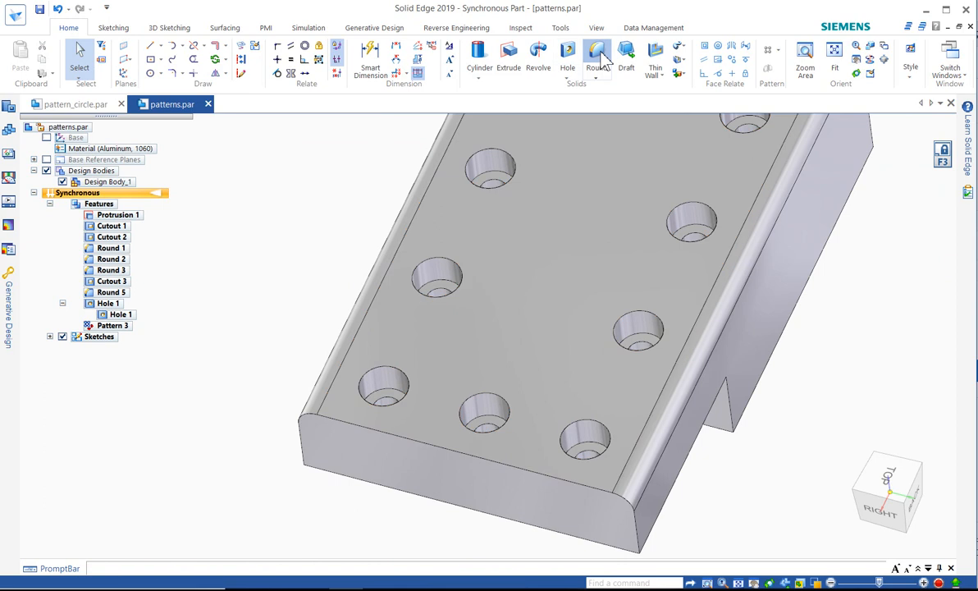
{"action": "left_click", "coordinate": [410, 395]}
{"action": "right_click", "coordinate": [303, 321]}
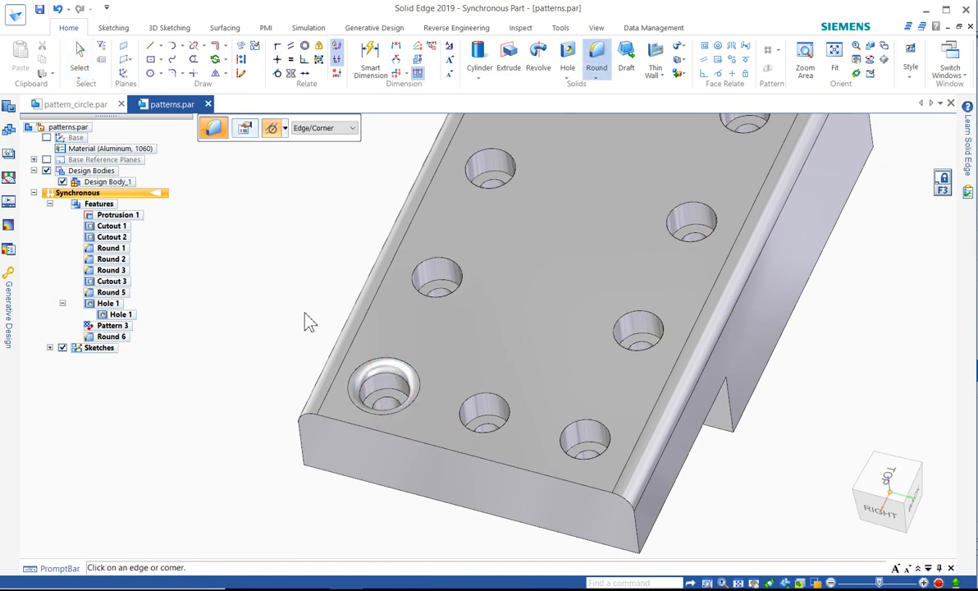
{"action": "key", "text": "Escape"}
- Add the corner hole's round to the rectangular hole pattern, relating it to the original corner occurrence, and accept the updated pattern
{"action": "left_click", "coordinate": [122, 331]}
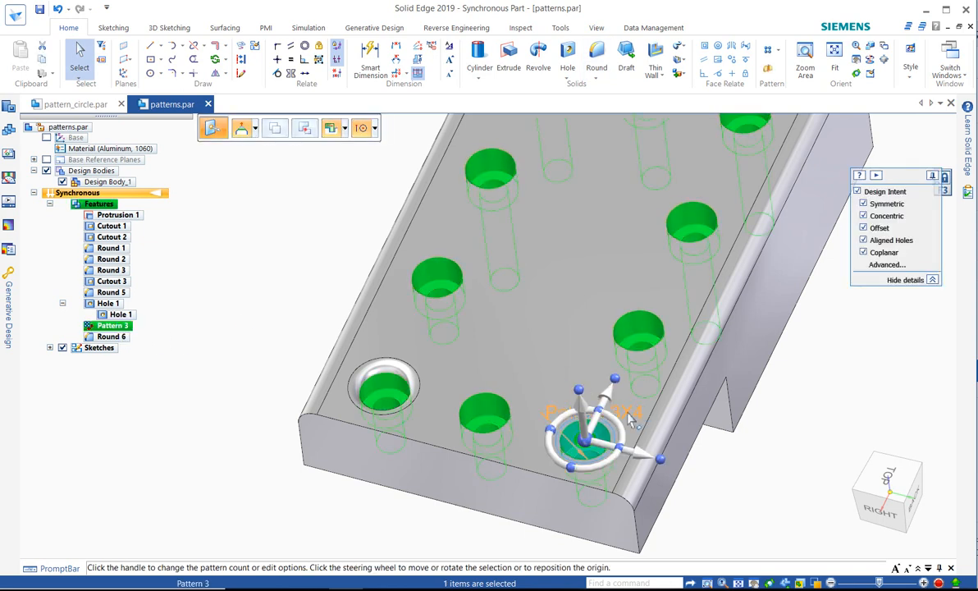
{"action": "left_click", "coordinate": [588, 392]}
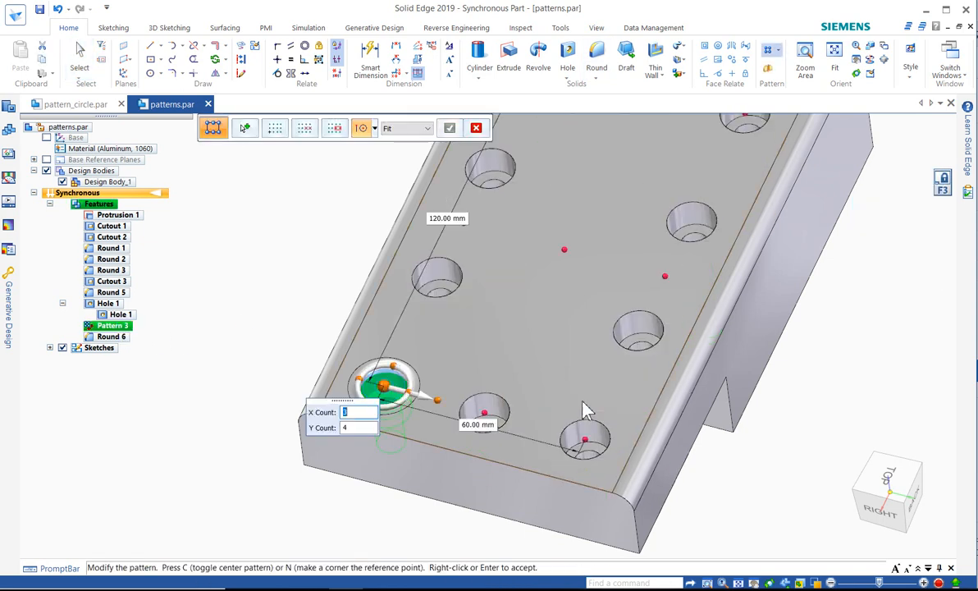
{"action": "left_click", "coordinate": [245, 131]}
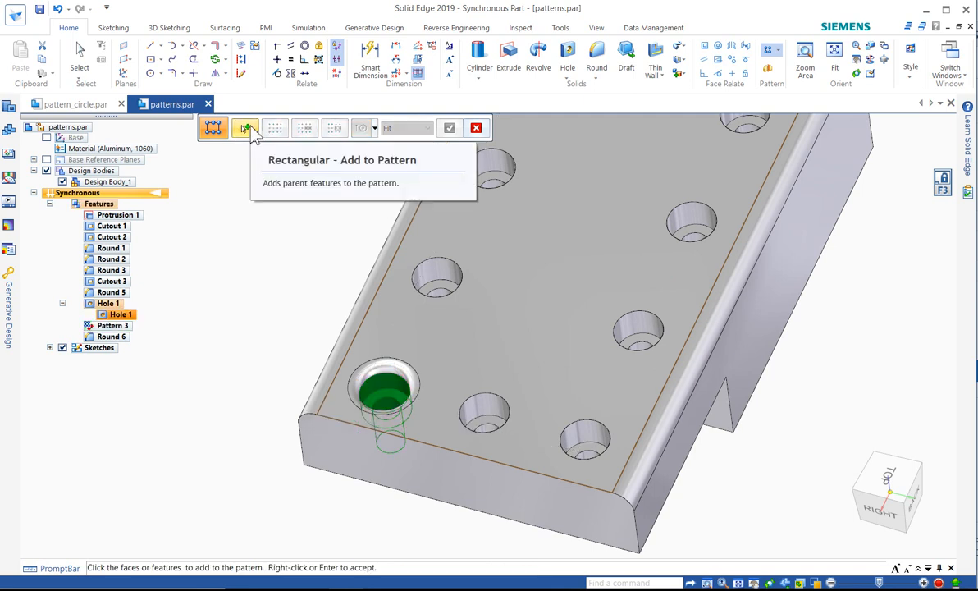
{"action": "left_click", "coordinate": [376, 373]}
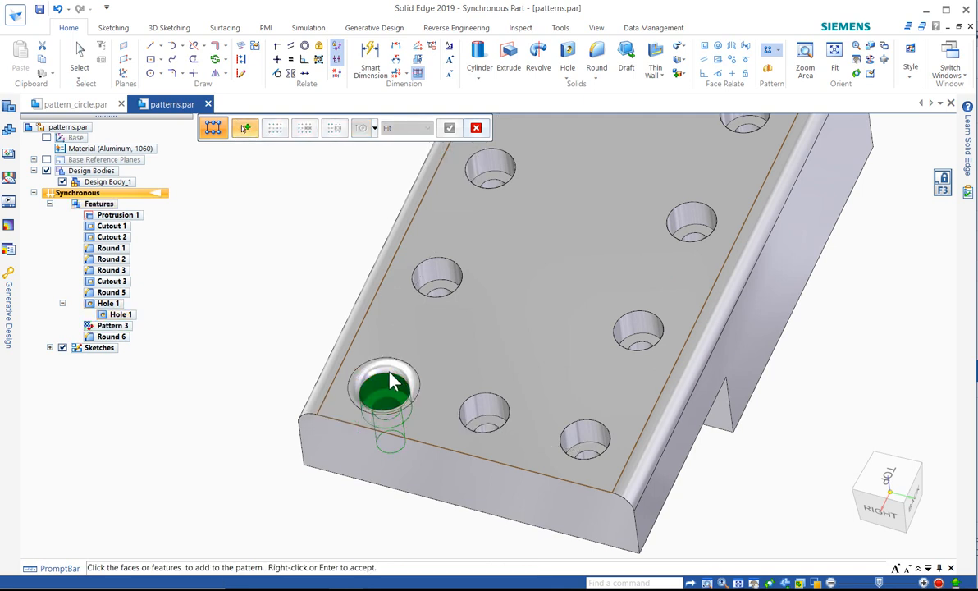
{"action": "right_click", "coordinate": [316, 291]}
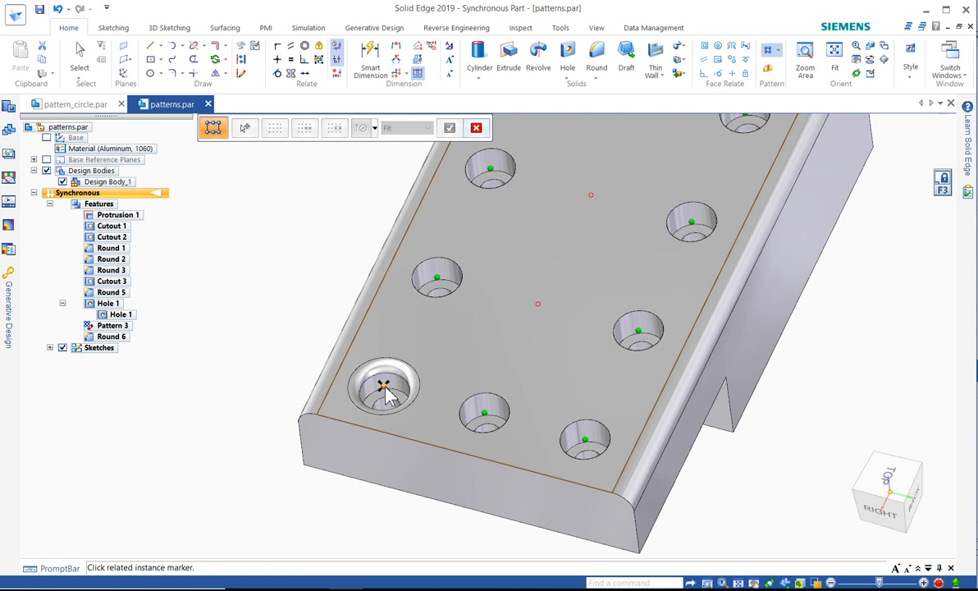
{"action": "left_click", "coordinate": [386, 389]}
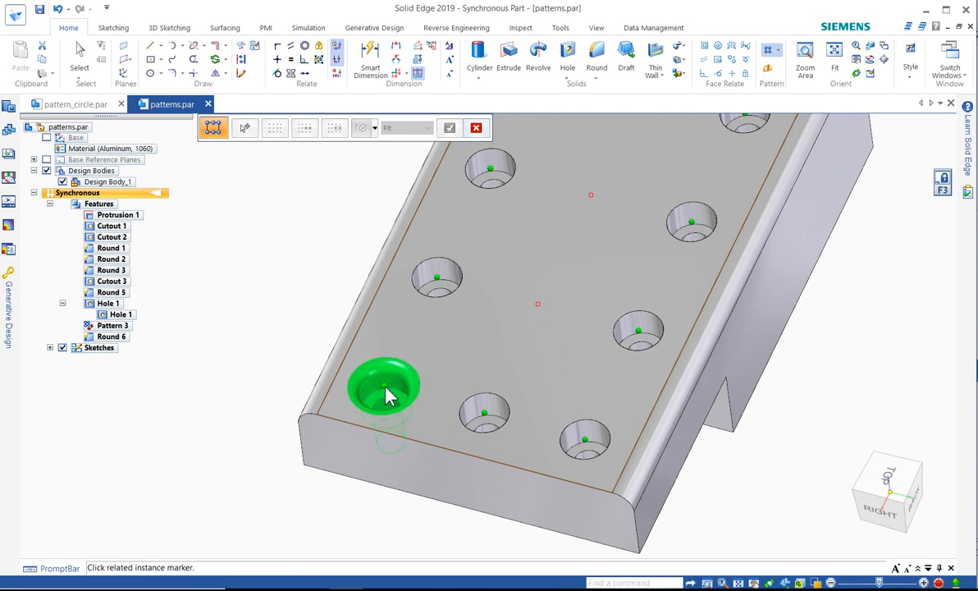
{"action": "right_click", "coordinate": [278, 182]}
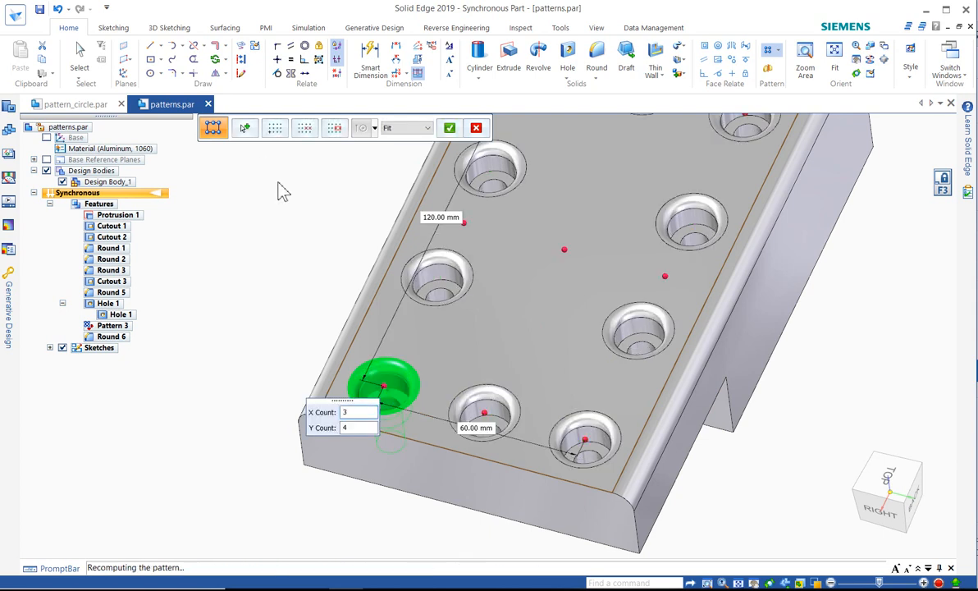
{"action": "left_click", "coordinate": [276, 244]}
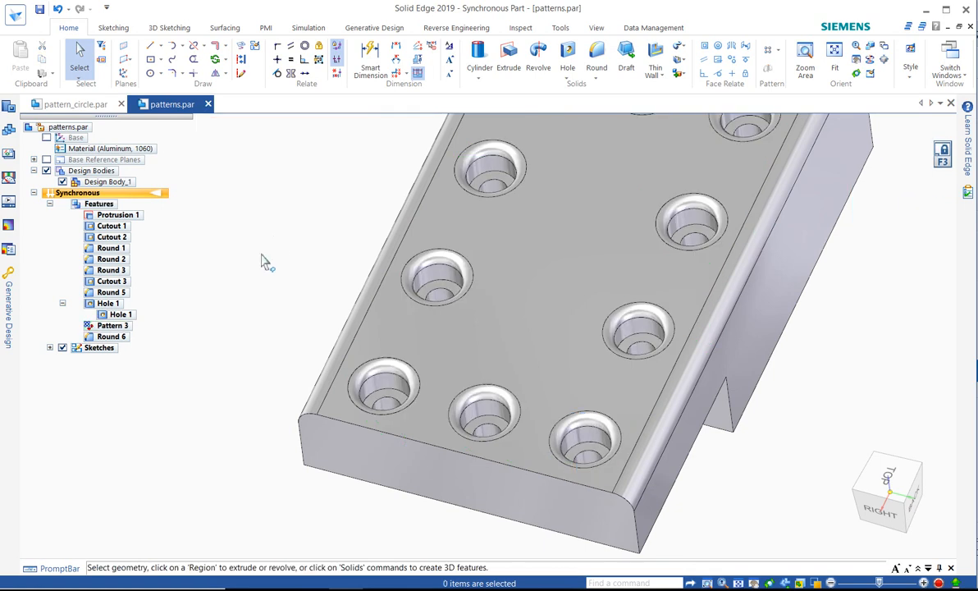
{"action": "scroll", "coordinate": [273, 274], "scroll_direction": "down", "scroll_amount": 3}
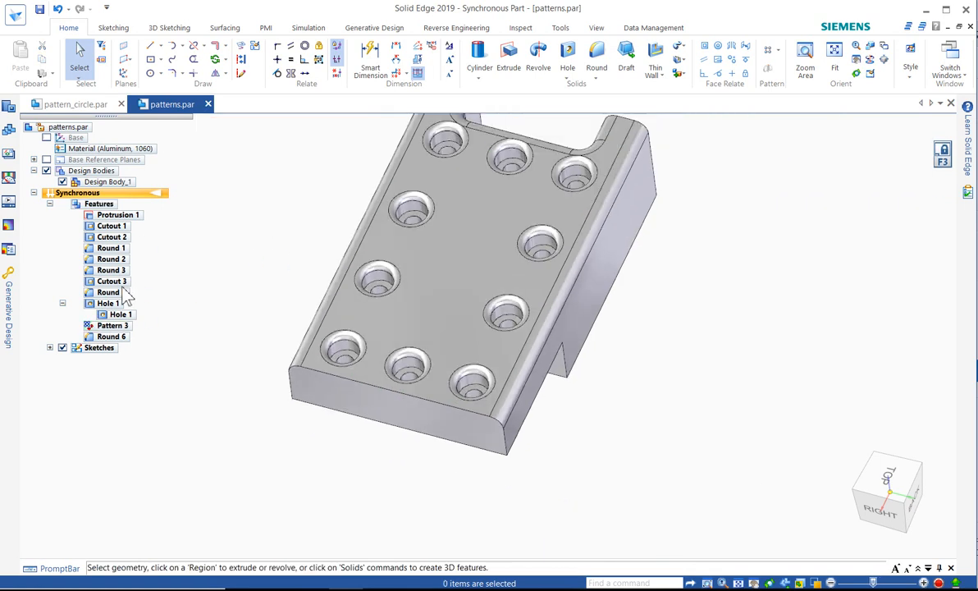
{"action": "middle_click_drag", "start_coordinate": [293, 230], "coordinate": [282, 207]}
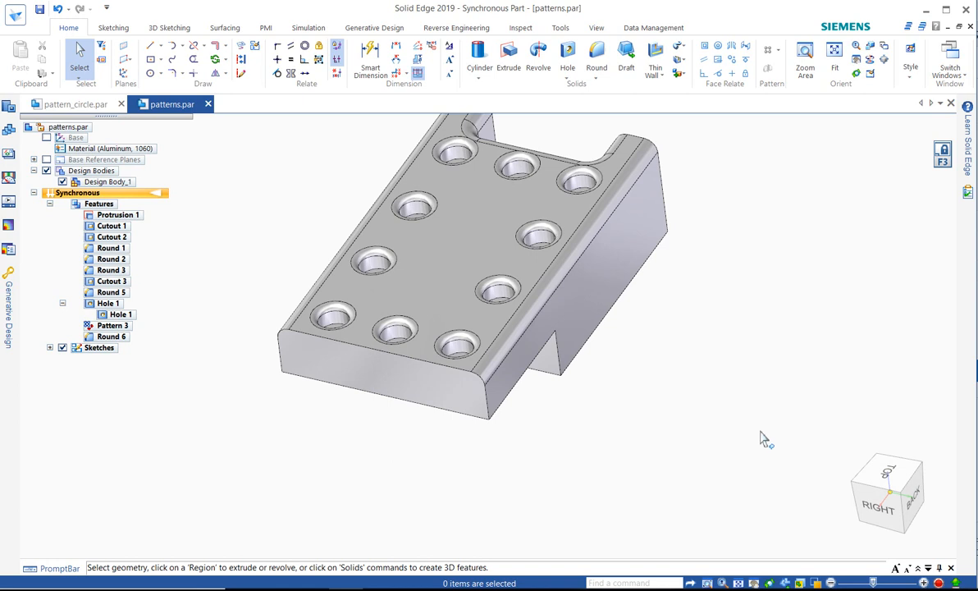
{"action": "mouse_move", "coordinate": [620, 459]}
{"action": "middle_mouse_down"}
{"action": "mouse_move", "coordinate": [618, 427]}
{"action": "mouse_move", "coordinate": [615, 439]}
{"action": "middle_mouse_up"}
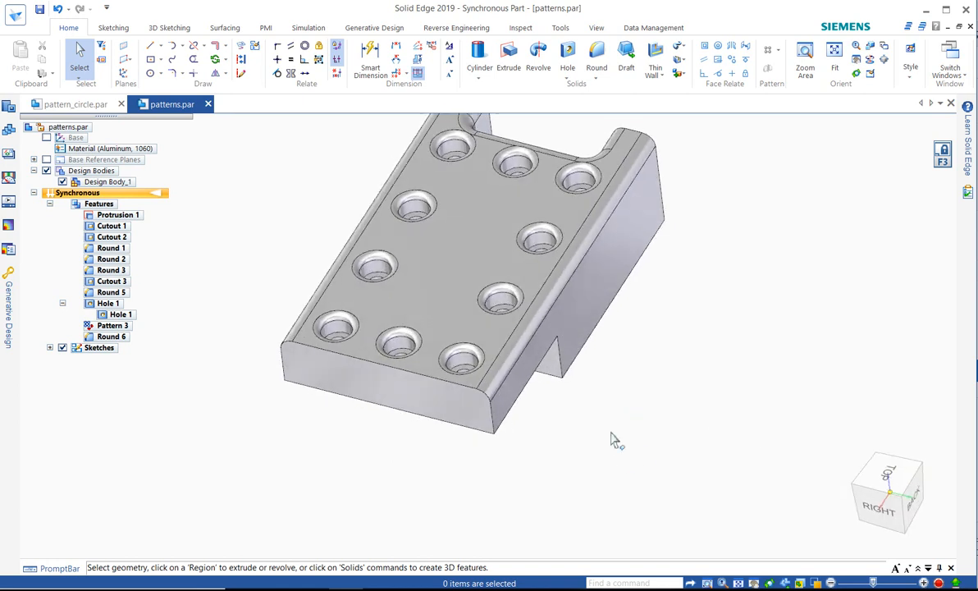
{"action": "scroll", "coordinate": [616, 442], "scroll_direction": "down", "scroll_amount": 2}
{"action": "scroll", "coordinate": [546, 180], "scroll_direction": "up", "scroll_amount": 2}
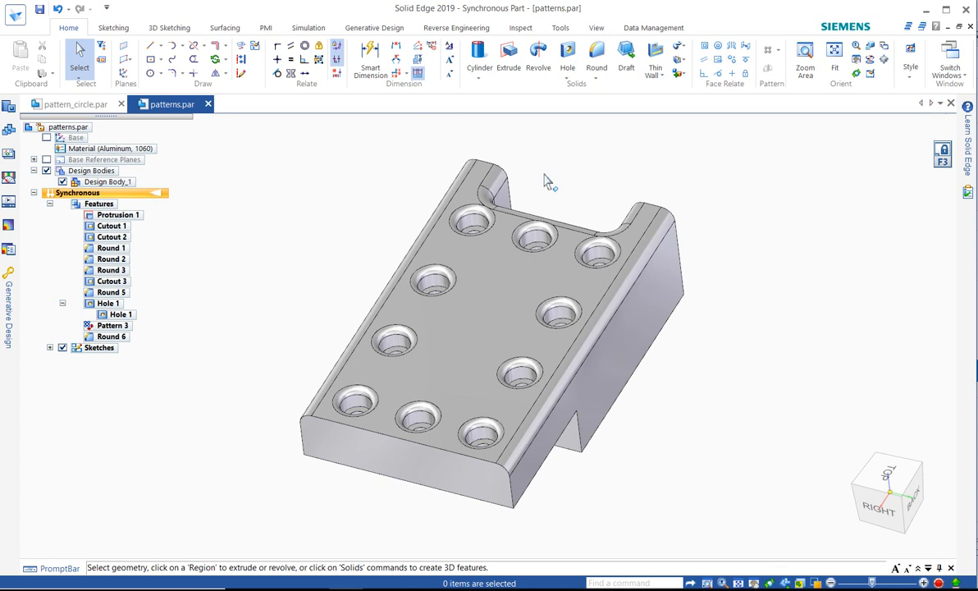
- In pattern_circle.par, start a circular pattern of the M10 hole about the lower cylinder's axis with a count of 8
{"action": "left_click", "coordinate": [72, 104]}
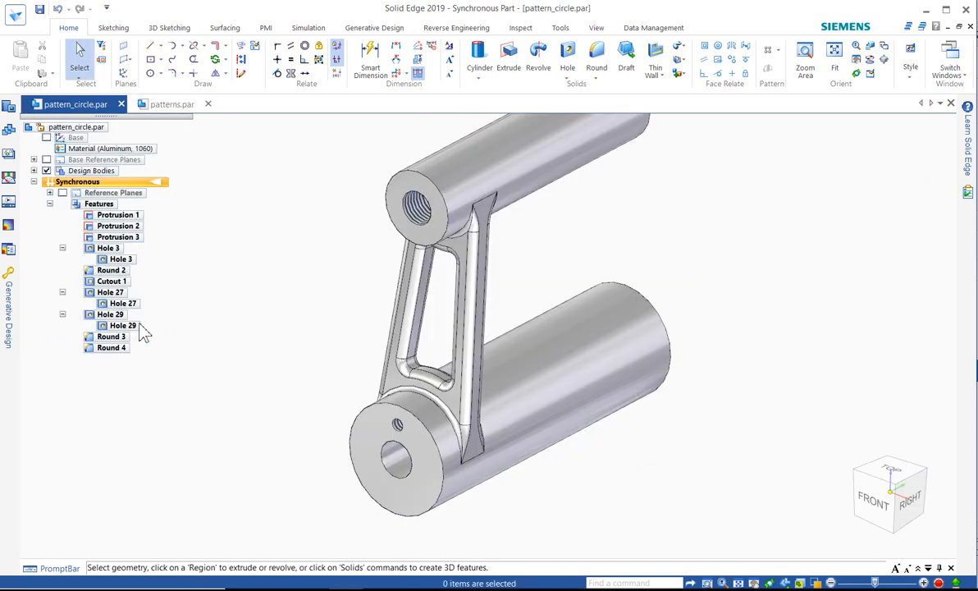
{"action": "left_click", "coordinate": [123, 326]}
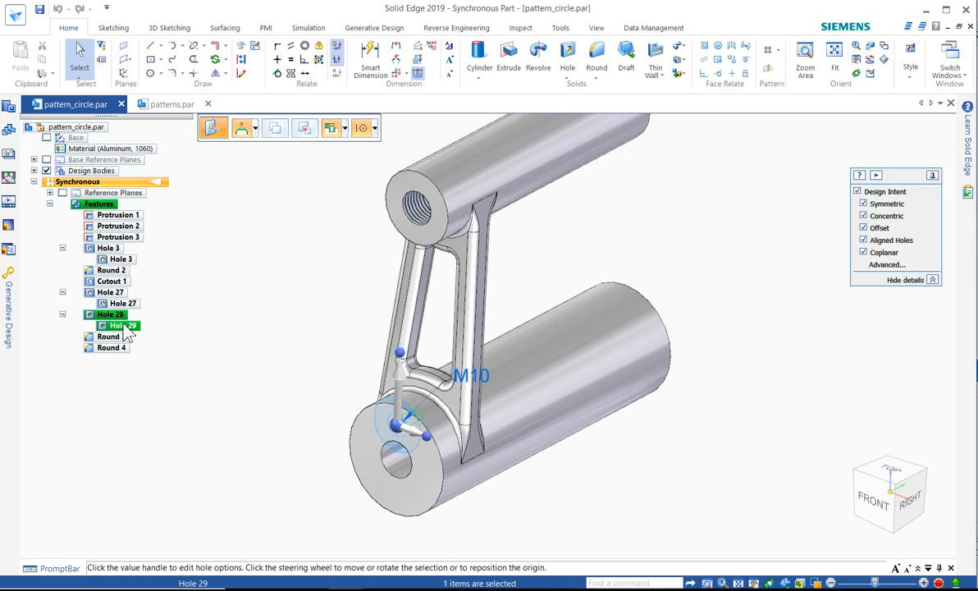
{"action": "left_click", "coordinate": [770, 50]}
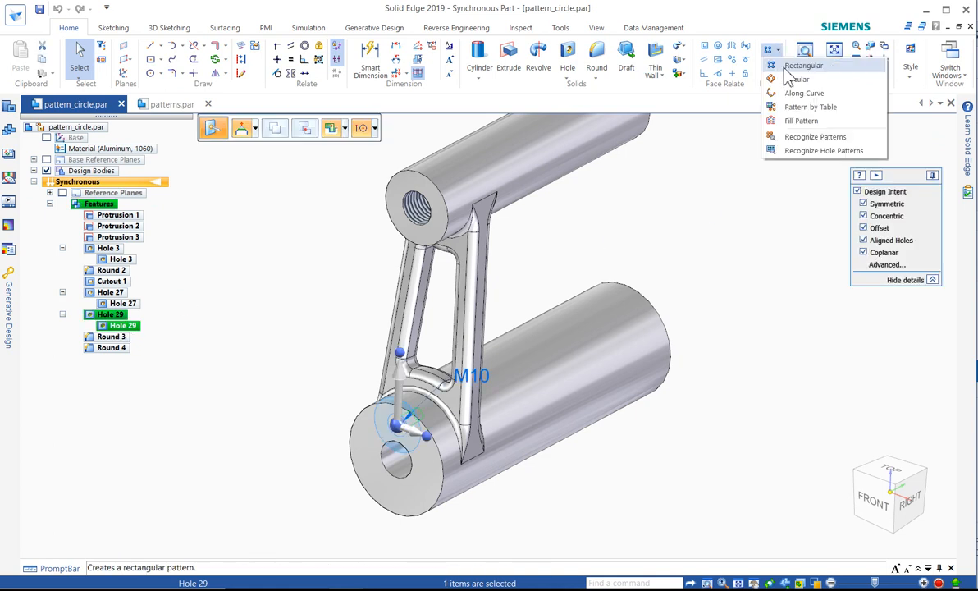
{"action": "left_click", "coordinate": [789, 79]}
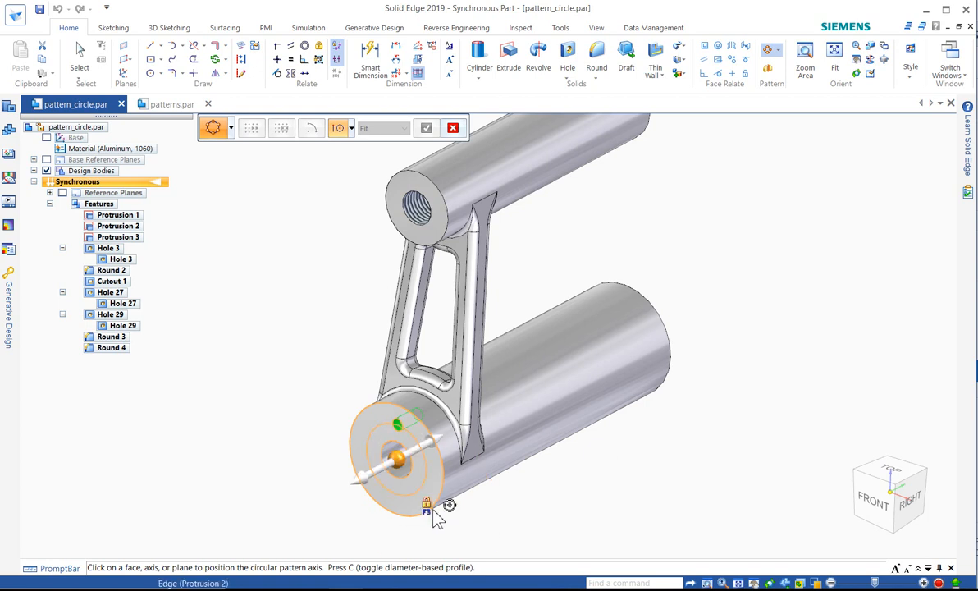
{"action": "left_click", "coordinate": [433, 509]}
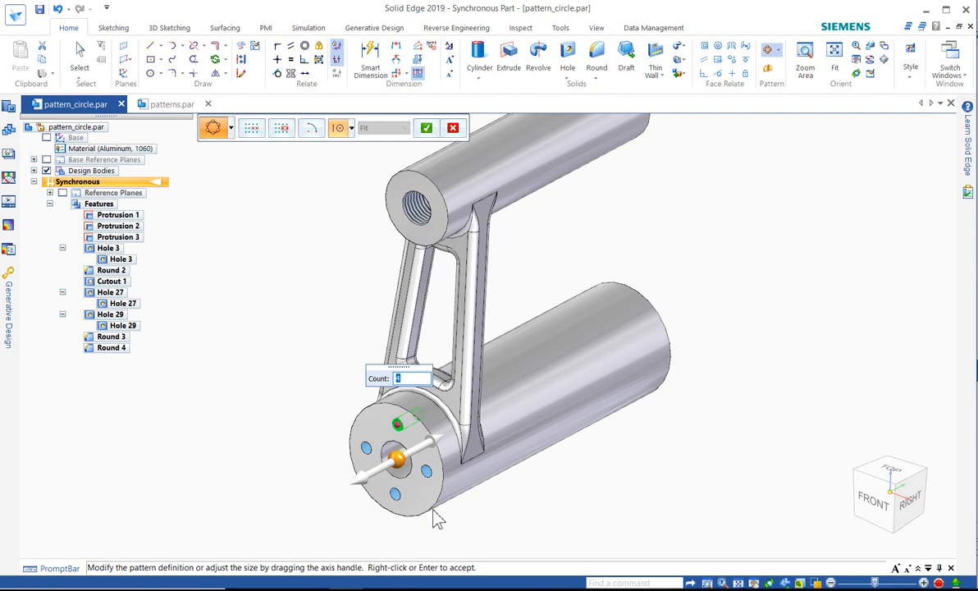
{"action": "key", "text": "Tab"}
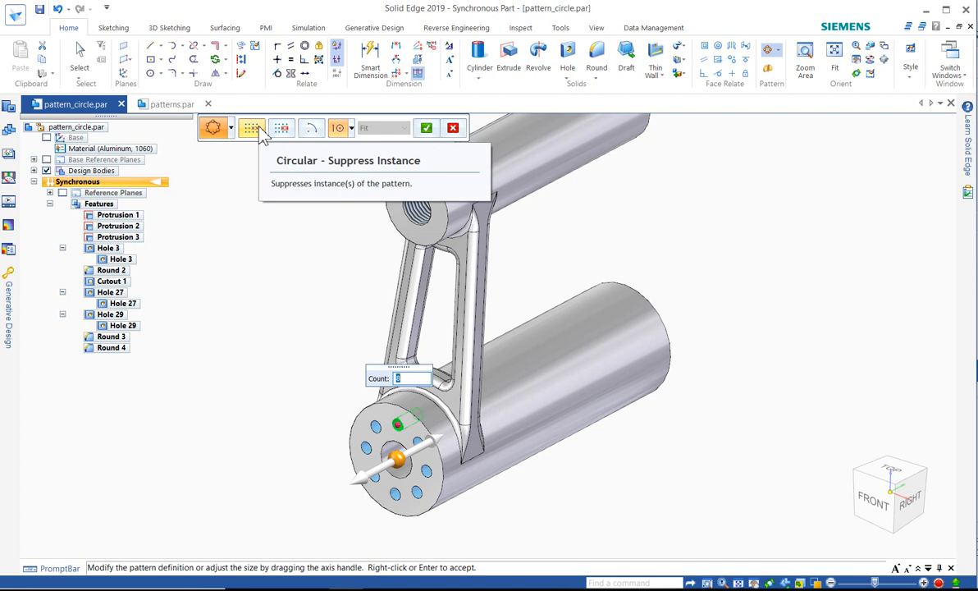
- Try an arc pattern with Fixed spacing, and restore Fit spacing and the full-circle pattern
{"action": "left_click", "coordinate": [232, 128]}
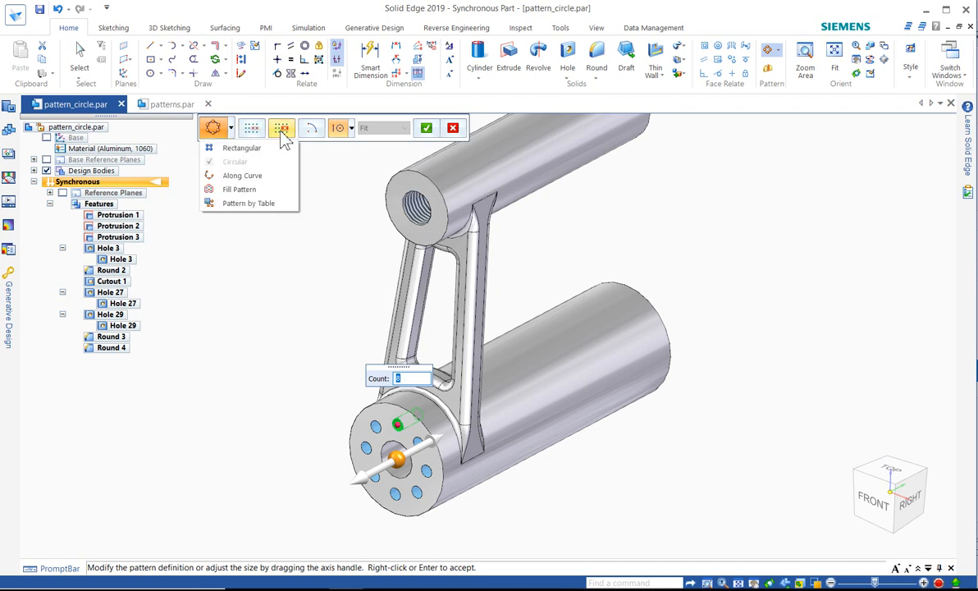
{"action": "left_click", "coordinate": [311, 133]}
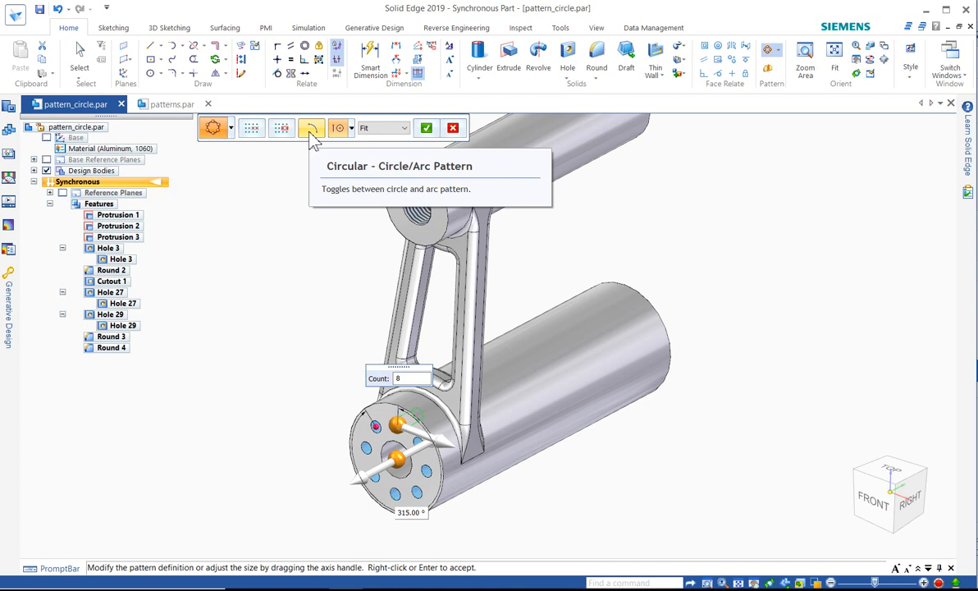
{"action": "left_click", "coordinate": [370, 129]}
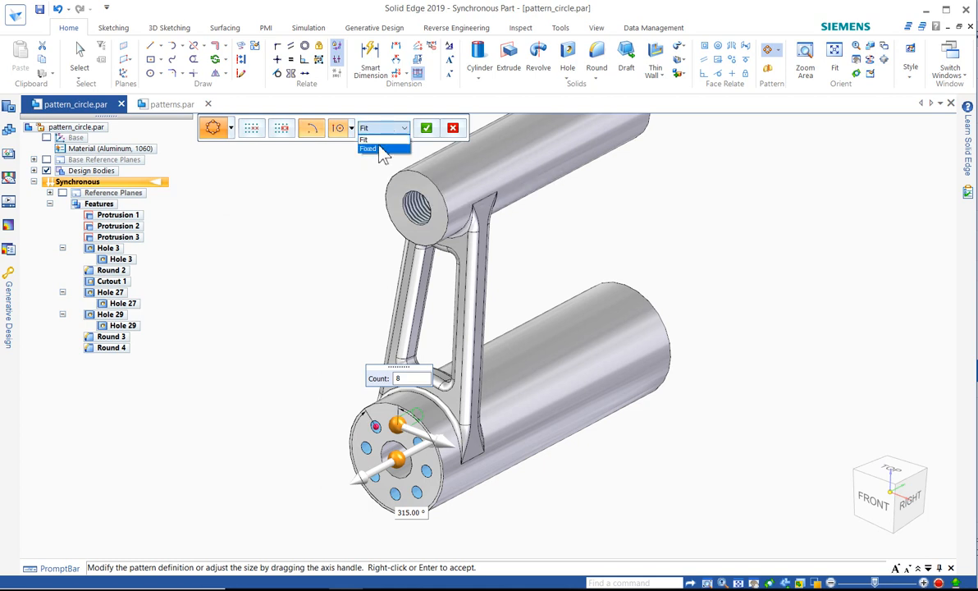
{"action": "left_click", "coordinate": [379, 150]}
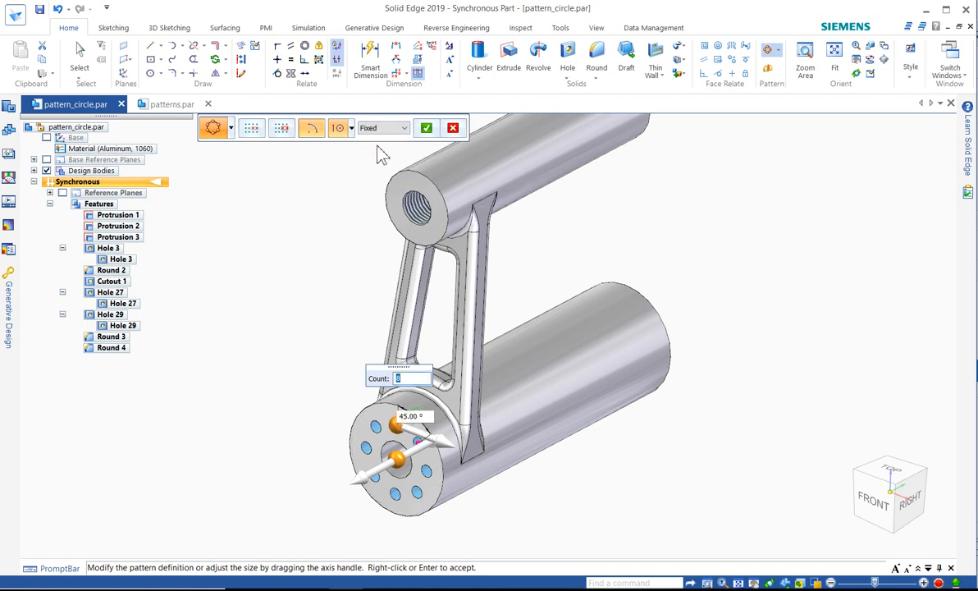
{"action": "left_click", "coordinate": [369, 128]}
{"action": "left_click", "coordinate": [379, 146]}
{"action": "left_click", "coordinate": [314, 129]}
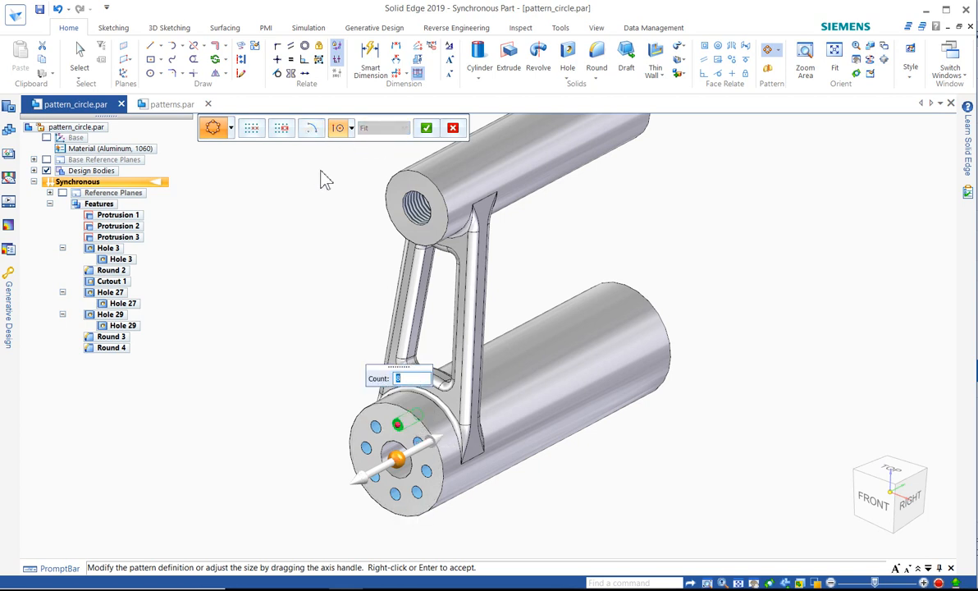
- Accept the circular hole pattern and set its diameter dimension to 52.84 mm
{"action": "left_click", "coordinate": [426, 128]}
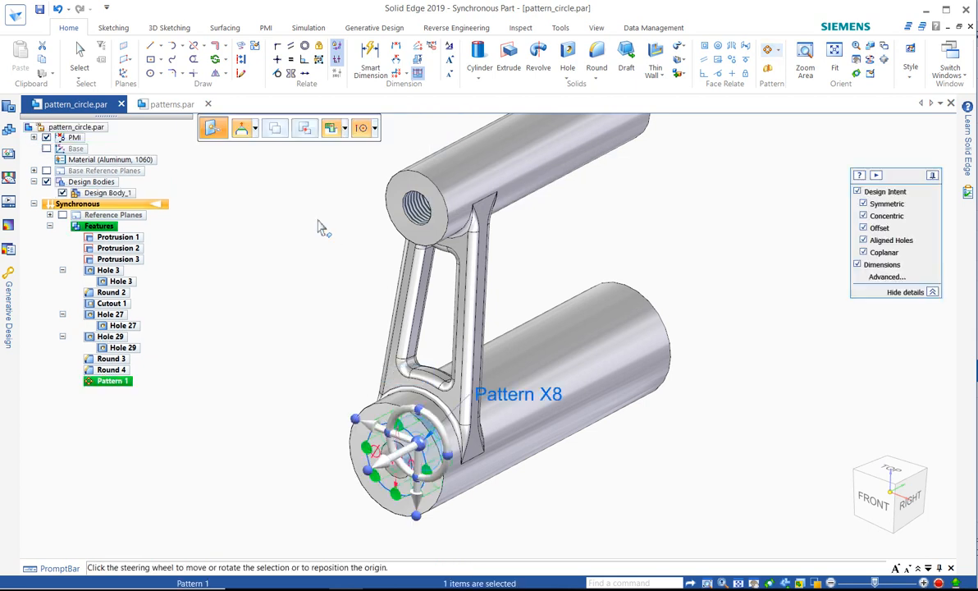
{"action": "left_click", "coordinate": [360, 309]}
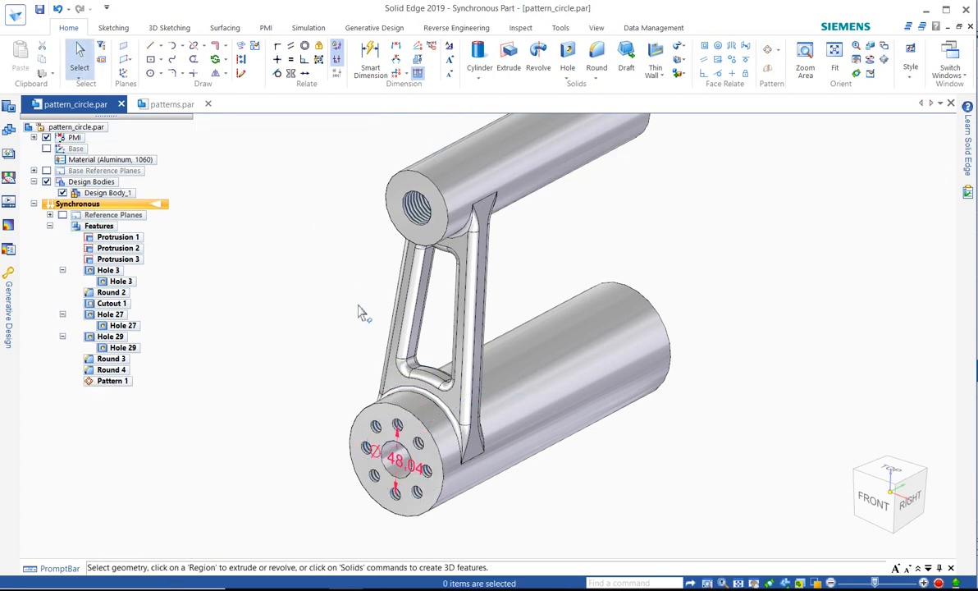
{"action": "left_click", "coordinate": [402, 469]}
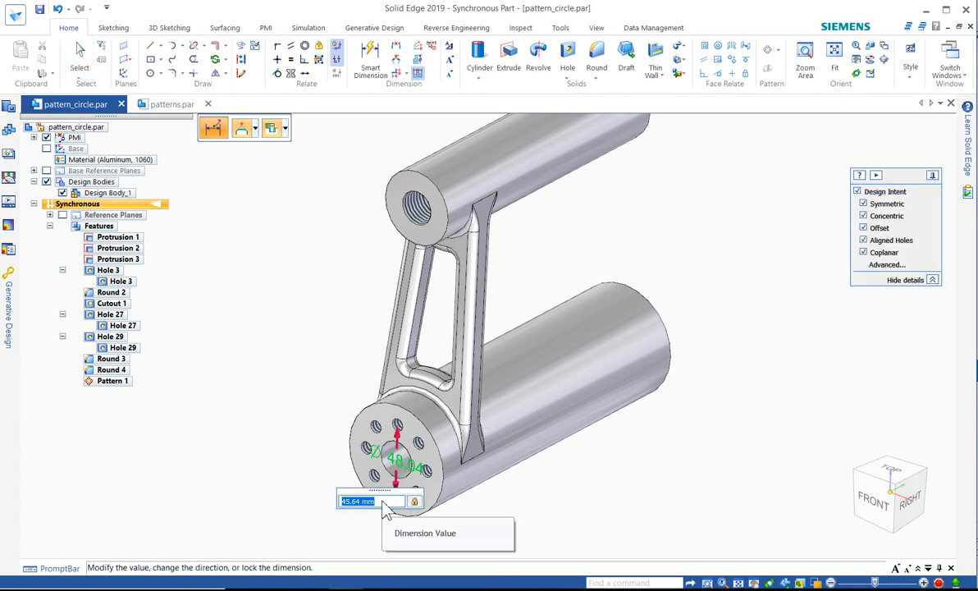
{"action": "scroll", "coordinate": [382, 502], "scroll_direction": "up", "scroll_amount": 2}
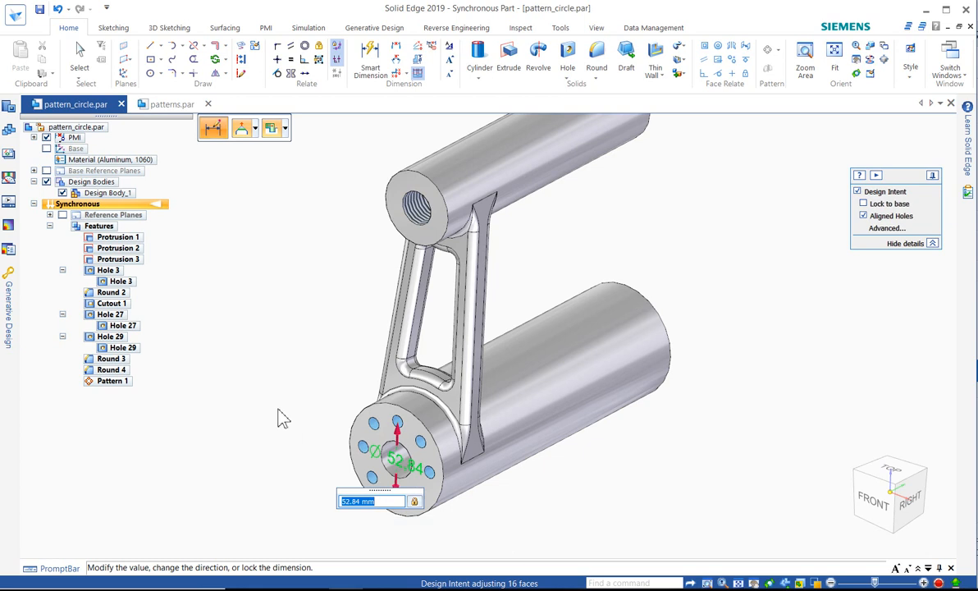
{"action": "key", "text": "Escape"}
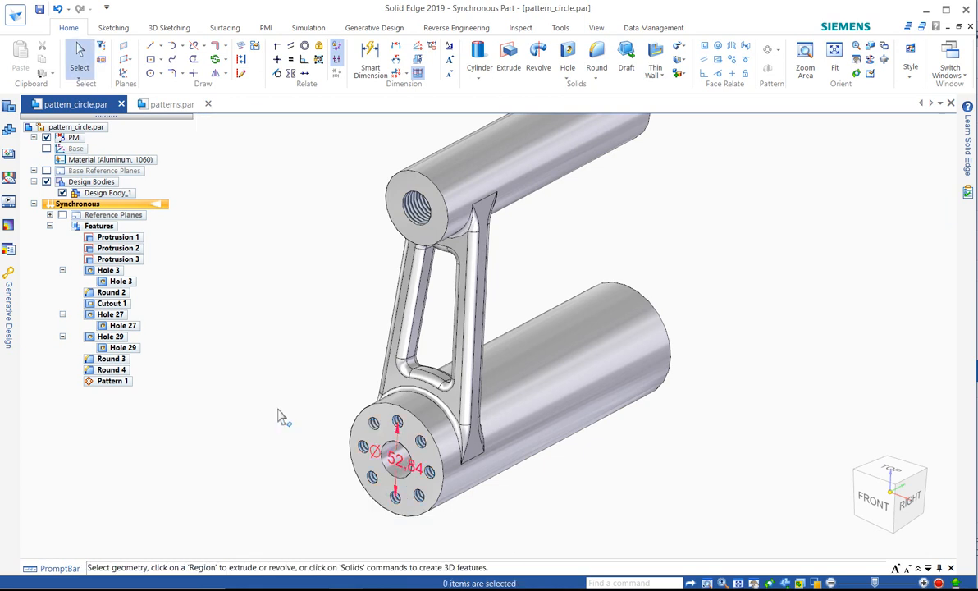
- Switch back to the patterns.par document
{"action": "left_click", "coordinate": [168, 112]}
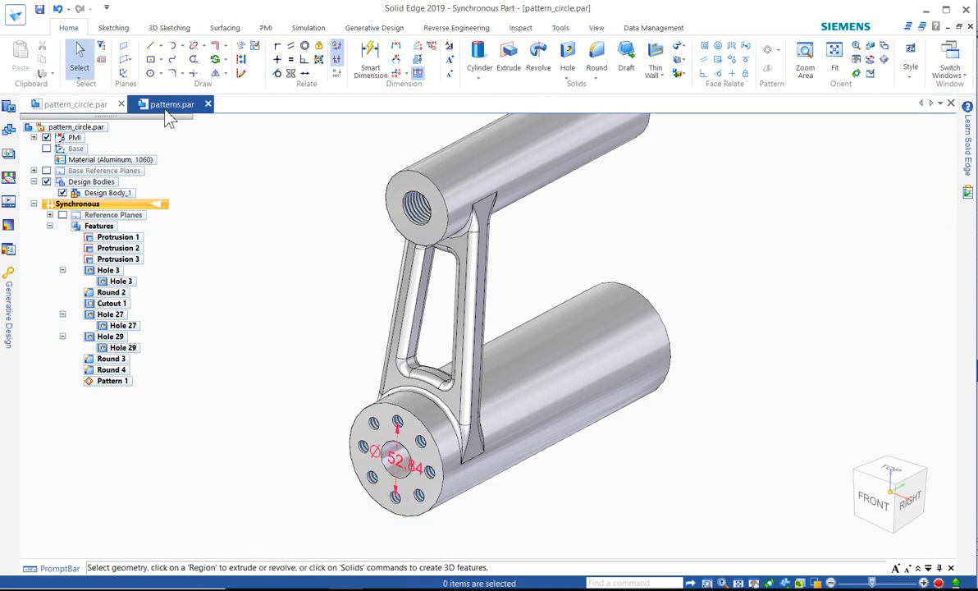
{"action": "left_click", "coordinate": [938, 581]}
{"action": "left_click", "coordinate": [796, 163]}
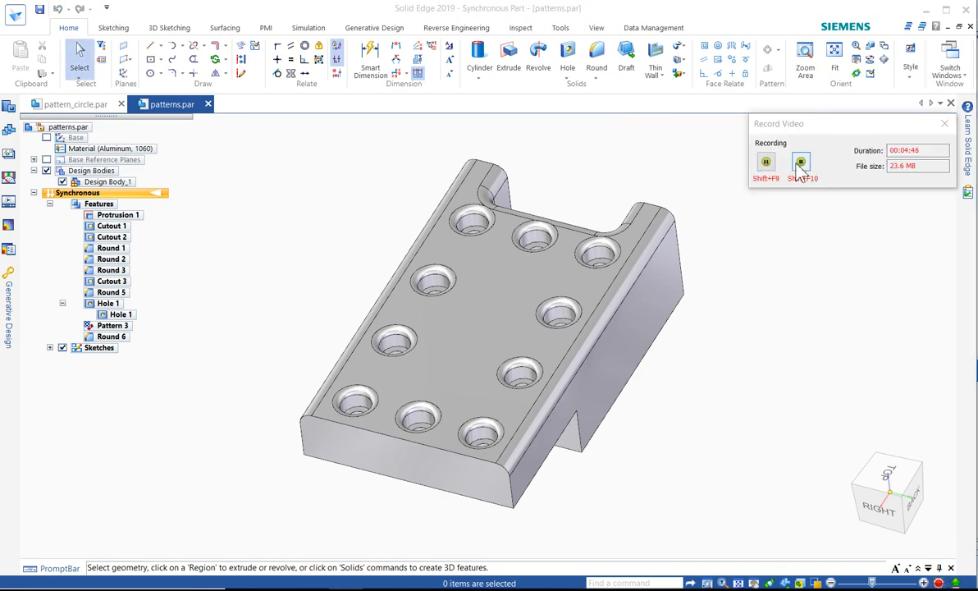